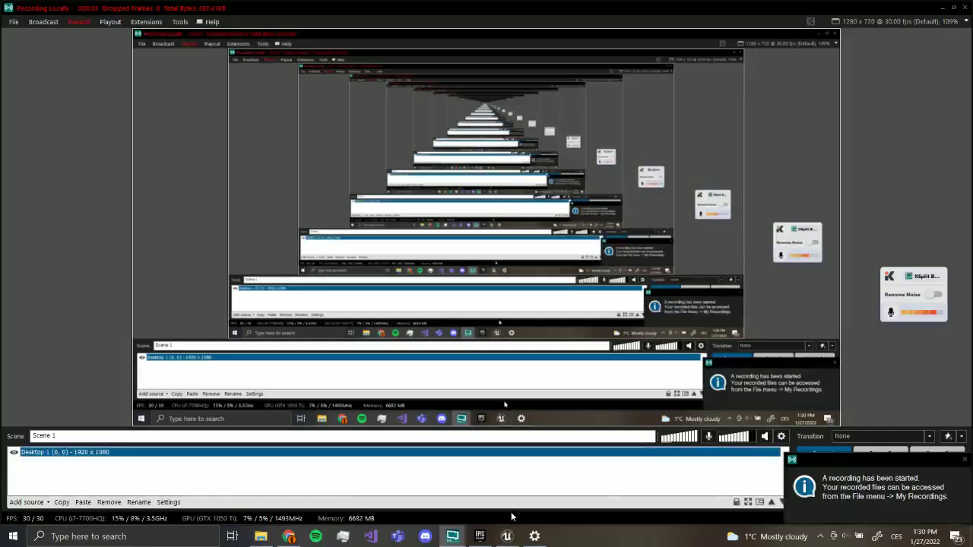
# Switch to Unreal Editor and play-test the third-person example map in the viewport.
pyautogui.click(507, 536)
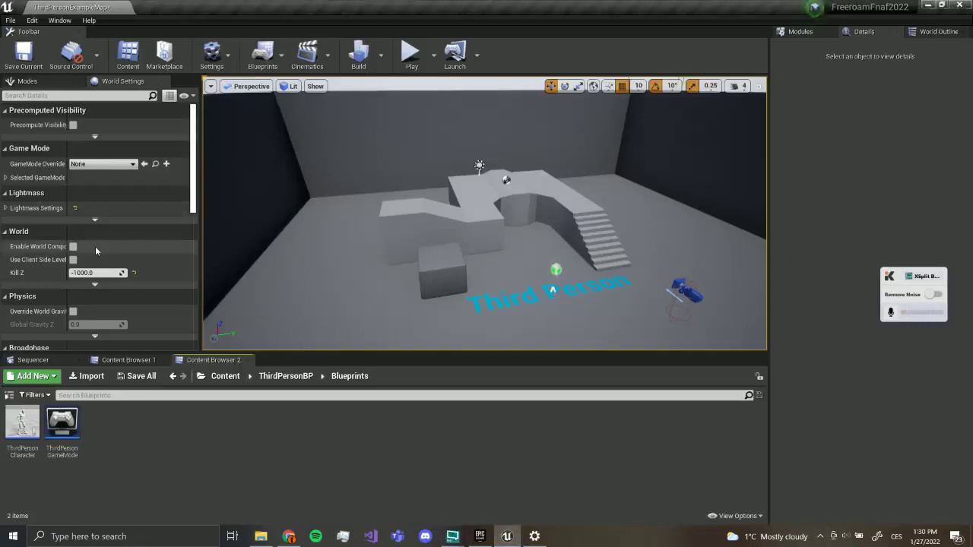
pyautogui.press('s')
pyautogui.moveTo(278, 297); pyautogui.dragTo(301, 314, button='right')
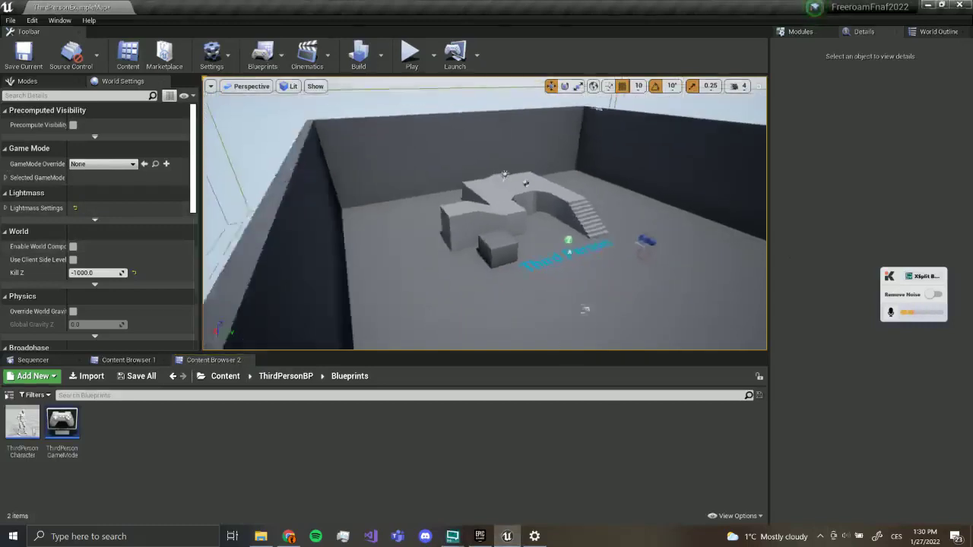
pyautogui.moveTo(486, 285); pyautogui.dragTo(498, 286, button='right')
pyautogui.click(412, 63)
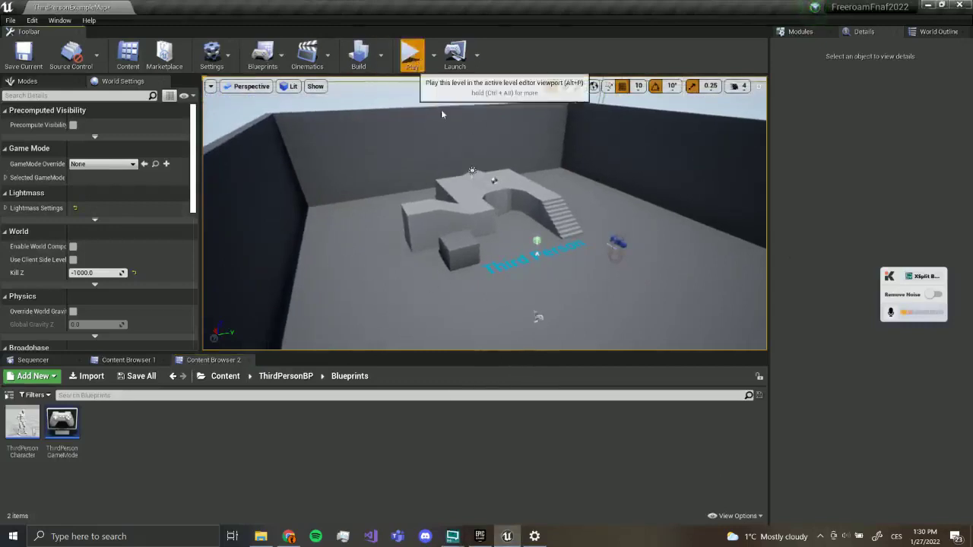
pyautogui.click(411, 54)
pyautogui.press('w')
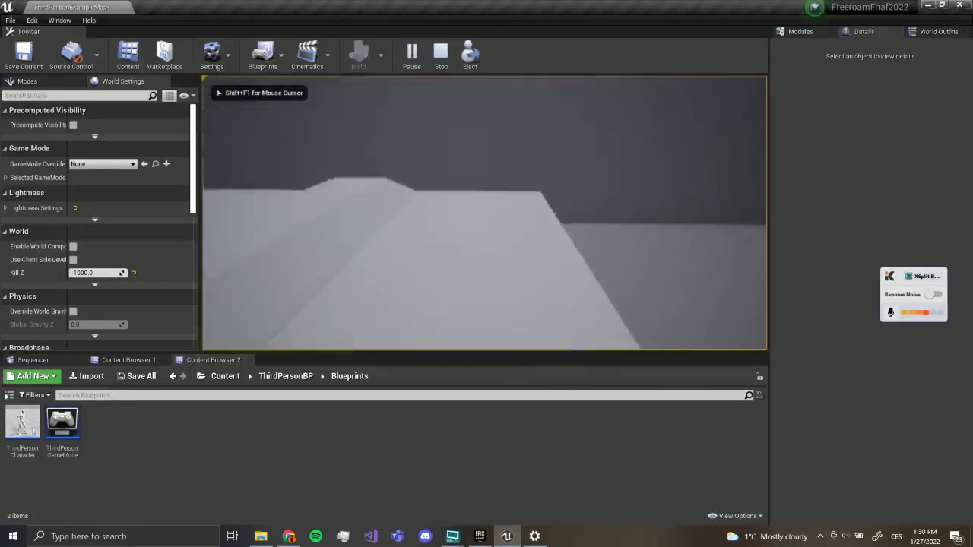
pyautogui.press('Escape')
pyautogui.moveTo(304, 347); pyautogui.dragTo(277, 348, button='right')
pyautogui.press('s')
pyautogui.moveTo(149, 274); pyautogui.dragTo(150, 242, button='right')
pyautogui.press('w')
pyautogui.moveTo(304, 288); pyautogui.dragTo(342, 291, button='right')
pyautogui.press('s')
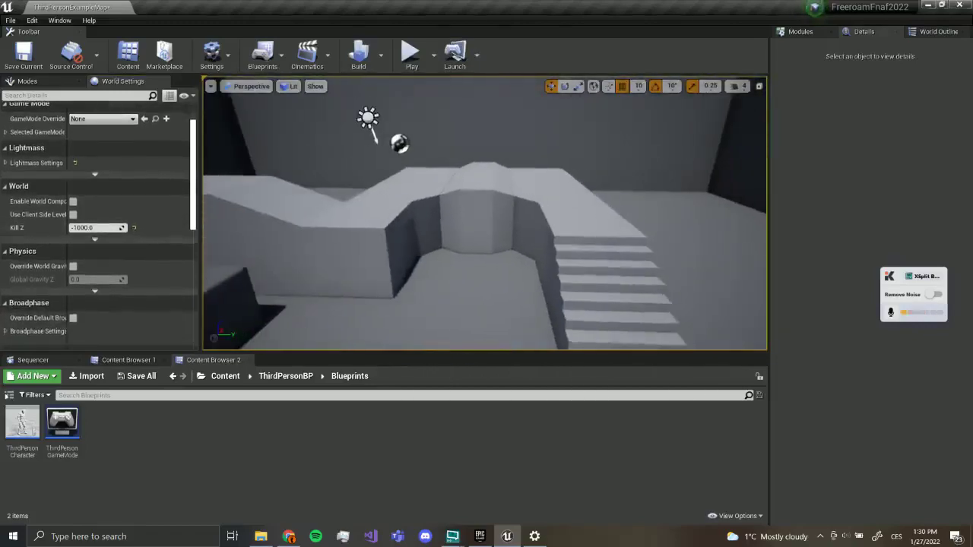
# Open the ThirdPersonCharacter blueprint and show the sprint and crouch nodes in its event graph.
pyautogui.doubleClick(22, 422)
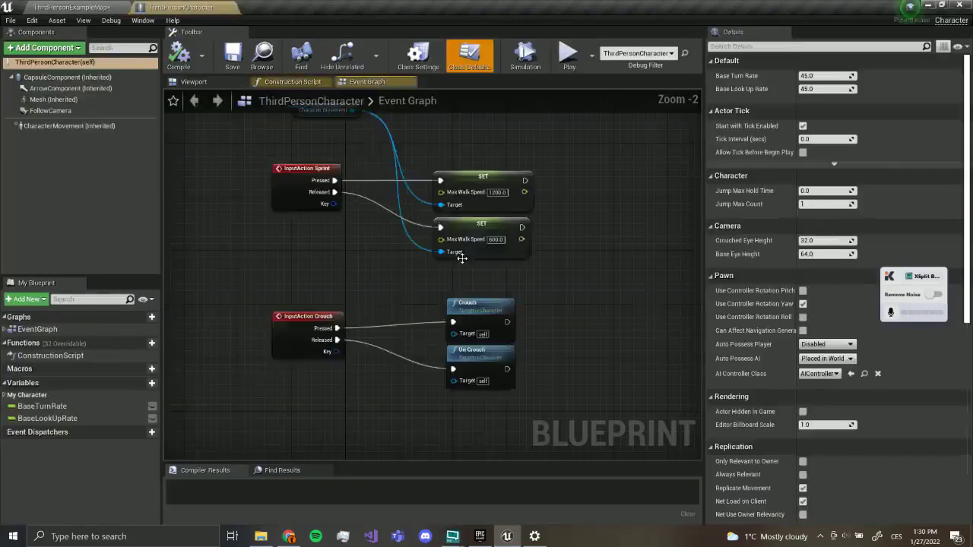
pyautogui.scroll(-5, 462, 258)
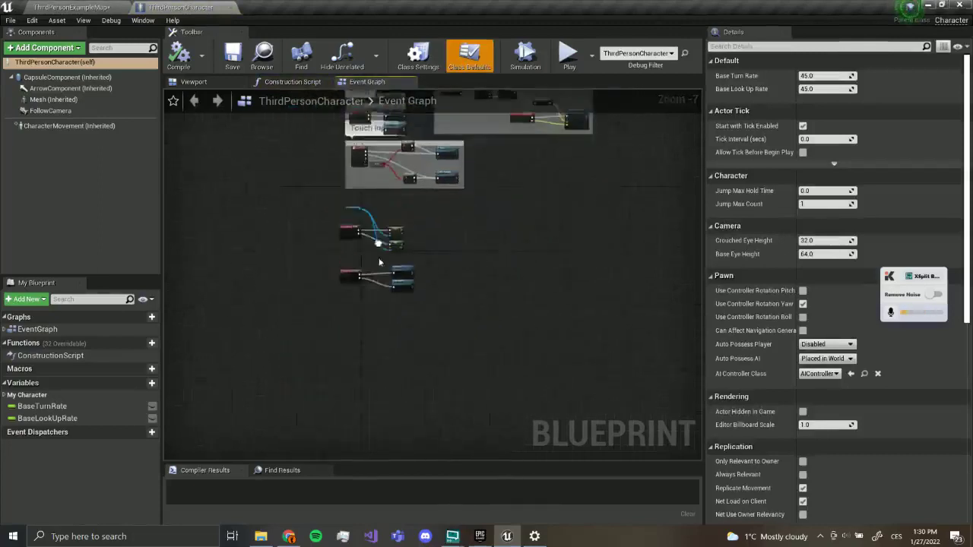
pyautogui.scroll(5, 368, 319)
pyautogui.moveTo(338, 368); pyautogui.dragTo(340, 453, button='right')
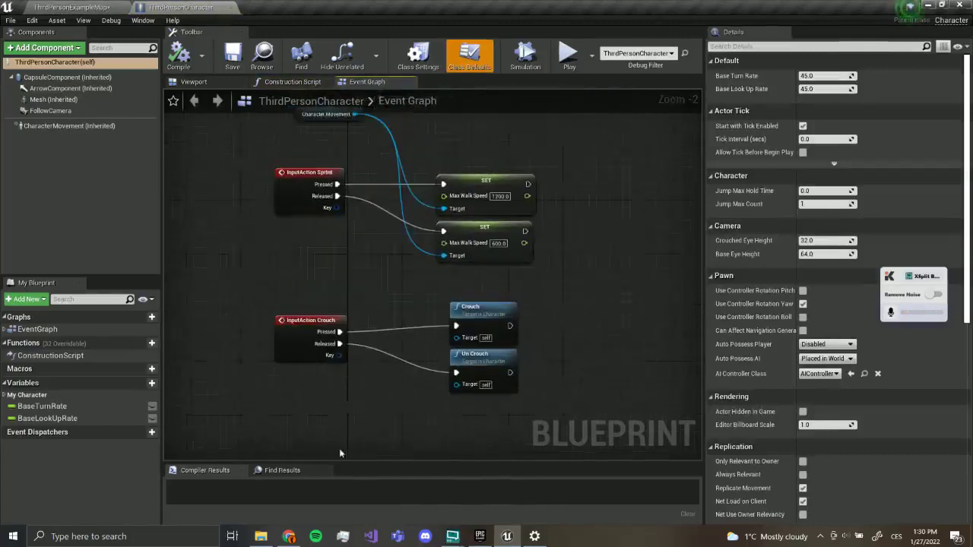
# Group the InputAction Sprint event and its Max Walk Speed nodes in a comment box titled "Sprinting".
pyautogui.scroll(-4, 327, 139)
pyautogui.scroll(5, 326, 175)
pyautogui.moveTo(207, 133); pyautogui.dragTo(595, 300)
pyautogui.press('c')
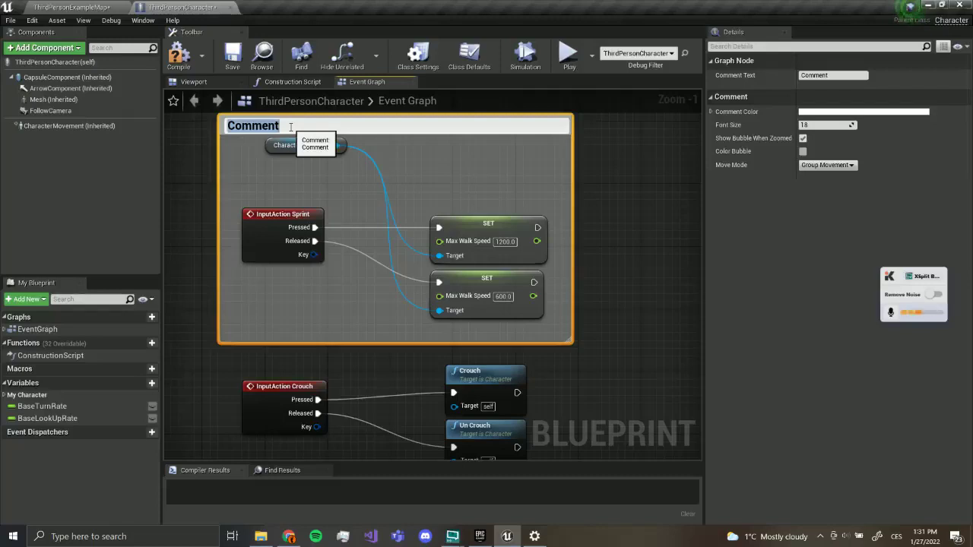
pyautogui.write('S')
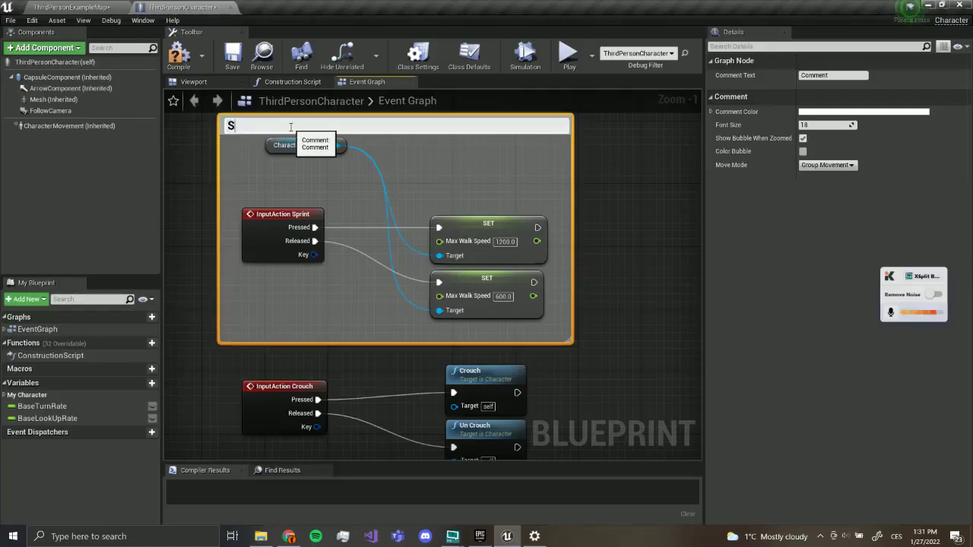
pyautogui.write('printing')
pyautogui.press('Return')
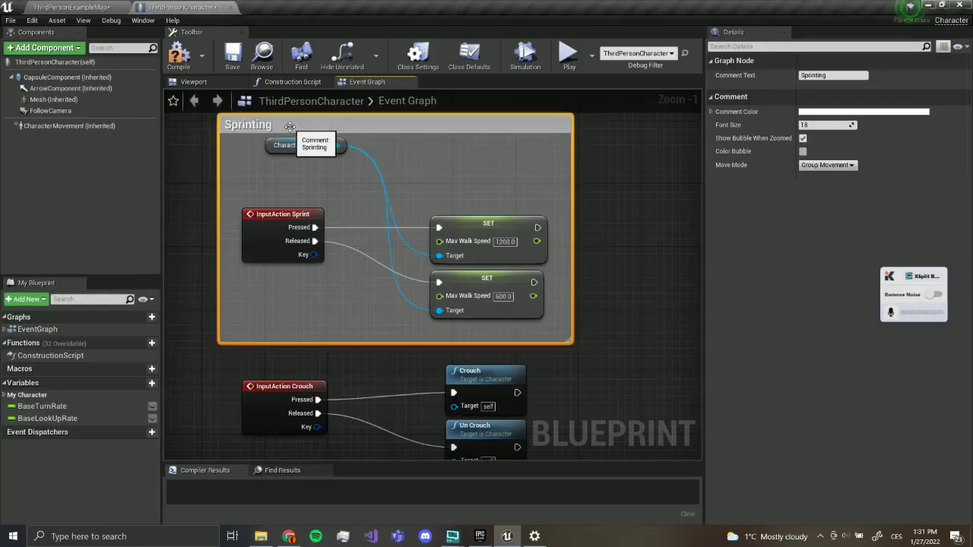
# Group the InputAction Crouch event with the Crouch and Un Crouch nodes in a comment box titled "Crouching".
pyautogui.scroll(-3, 321, 275)
pyautogui.scroll(2, 274, 243)
pyautogui.scroll(2, 565, 313)
pyautogui.moveTo(565, 313); pyautogui.dragTo(459, 320, button='right')
pyautogui.moveTo(580, 340); pyautogui.dragTo(240, 167)
pyautogui.moveTo(300, 170); pyautogui.dragTo(348, 234, button='right')
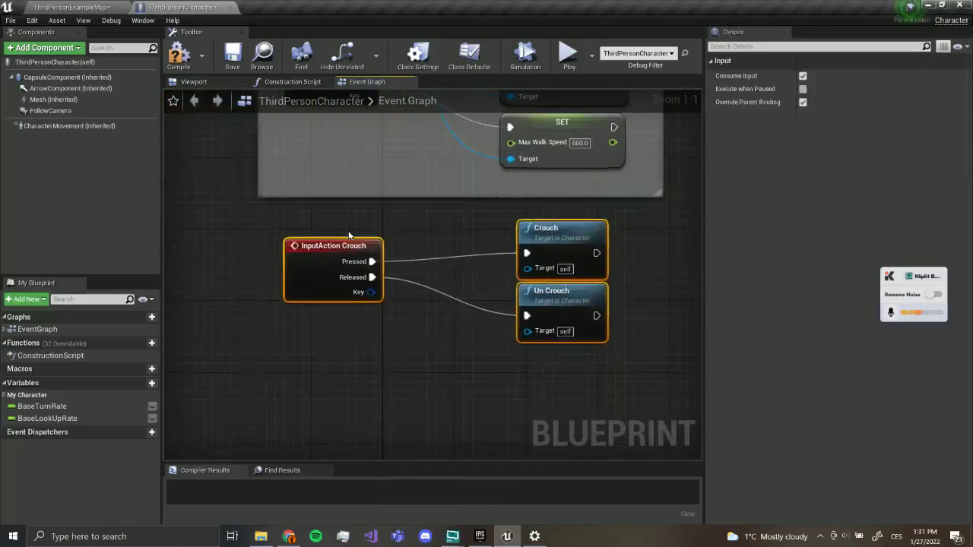
pyautogui.press('c')
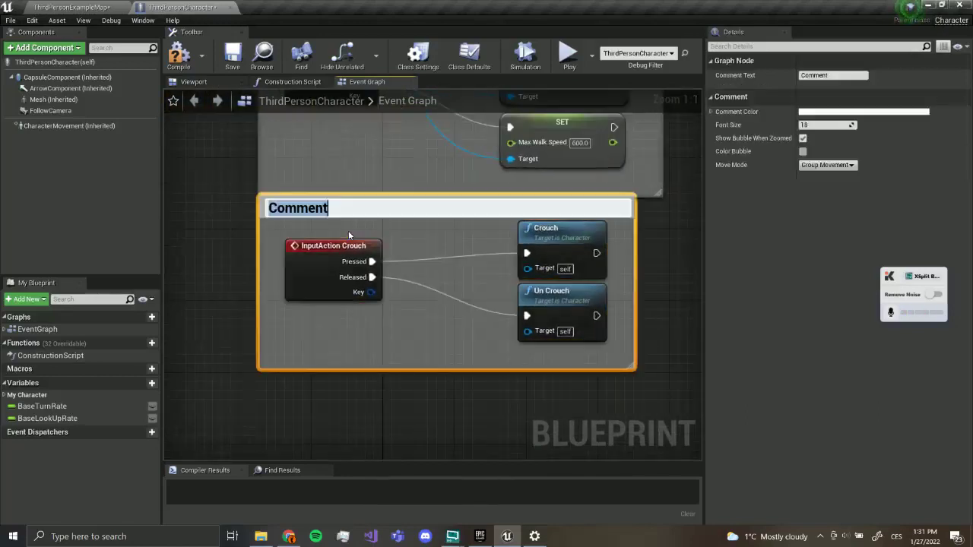
pyautogui.write('Crouching')
pyautogui.press('Return')
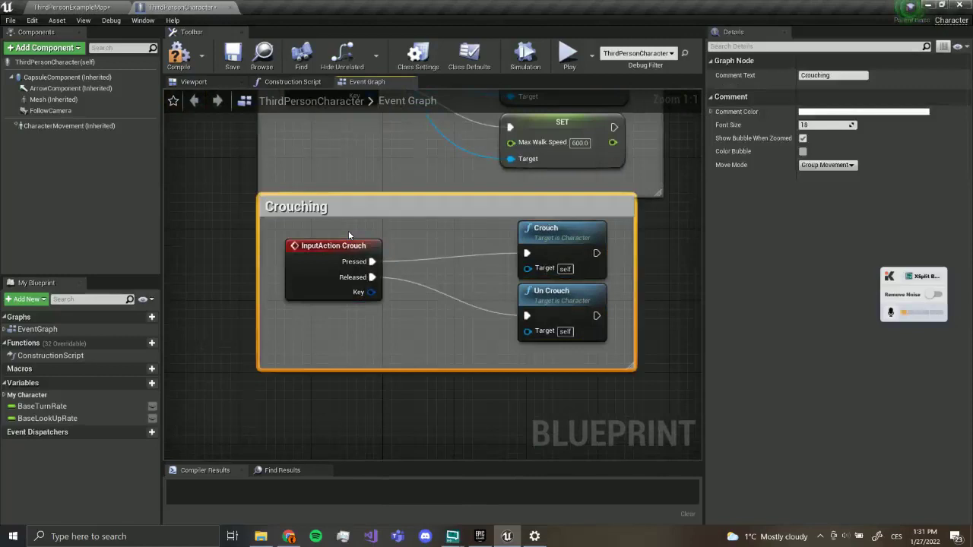
# Add an InputAction Interact event node and place it below the Crouching comment box.
pyautogui.scroll(-9, 266, 304)
pyautogui.scroll(-3, 319, 289)
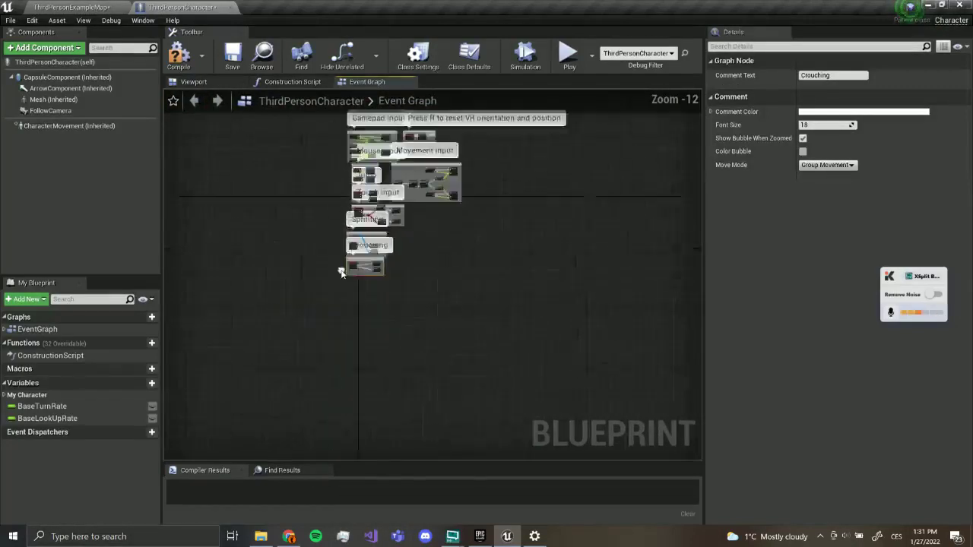
pyautogui.scroll(11, 334, 268)
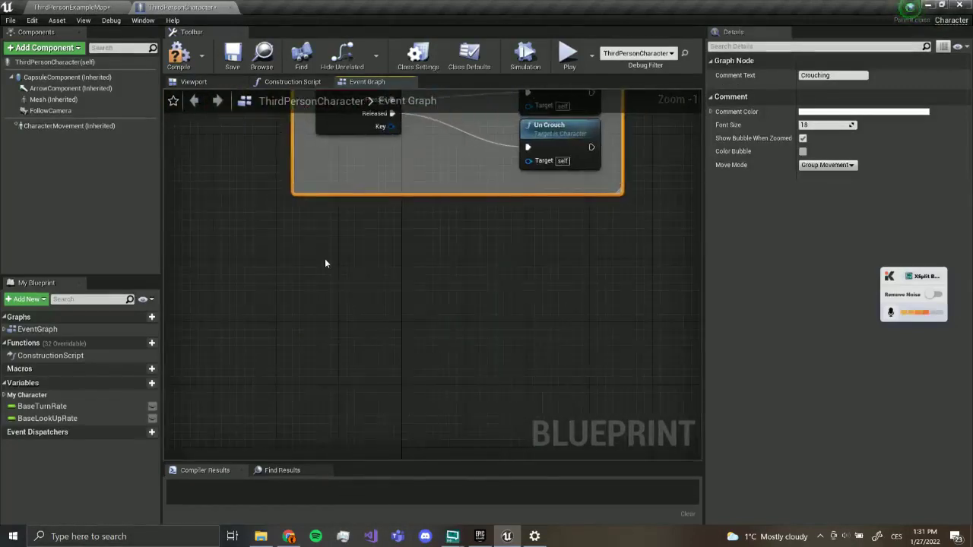
pyautogui.rightClick(325, 258)
pyautogui.write('intera')
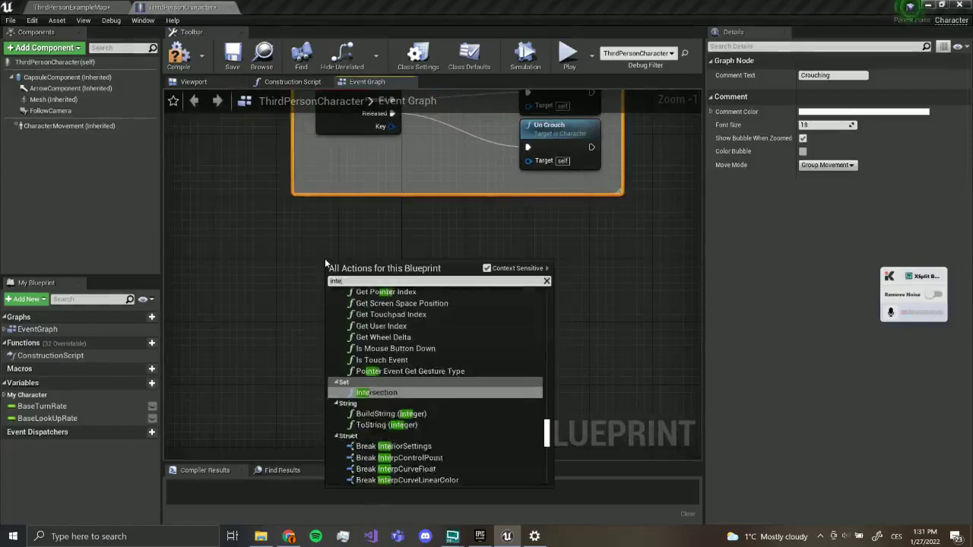
pyautogui.click(389, 366)
pyautogui.moveTo(371, 288); pyautogui.dragTo(364, 359, button='right')
pyautogui.moveTo(364, 360); pyautogui.dragTo(355, 335)
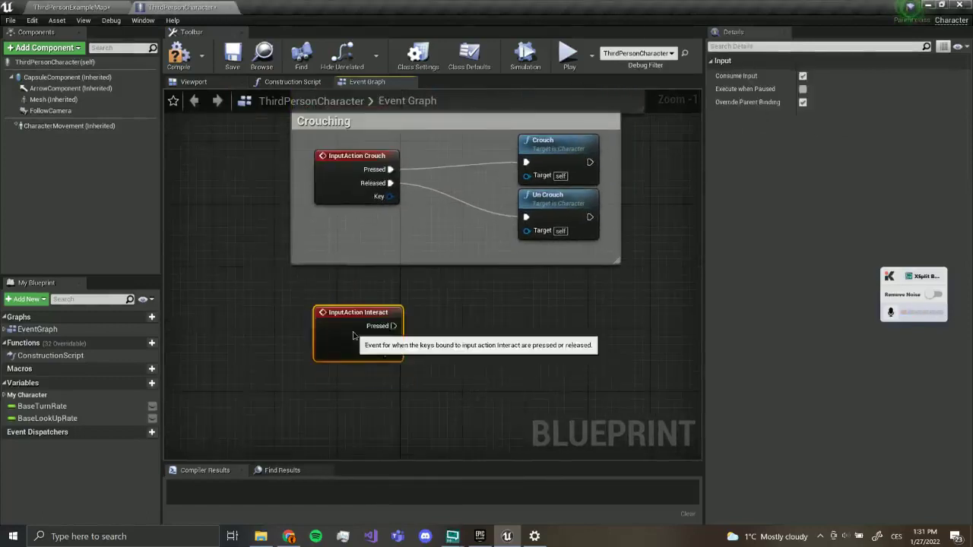
pyautogui.click(415, 379)
pyautogui.moveTo(416, 380); pyautogui.dragTo(310, 394, button='right')
pyautogui.moveTo(286, 339)
pyautogui.mouseDown()
pyautogui.moveTo(383, 334)
pyautogui.moveTo(288, 339)
pyautogui.mouseUp()
# Compile the ThirdPersonCharacter blueprint.
pyautogui.moveTo(294, 269); pyautogui.dragTo(294, 227, button='right')
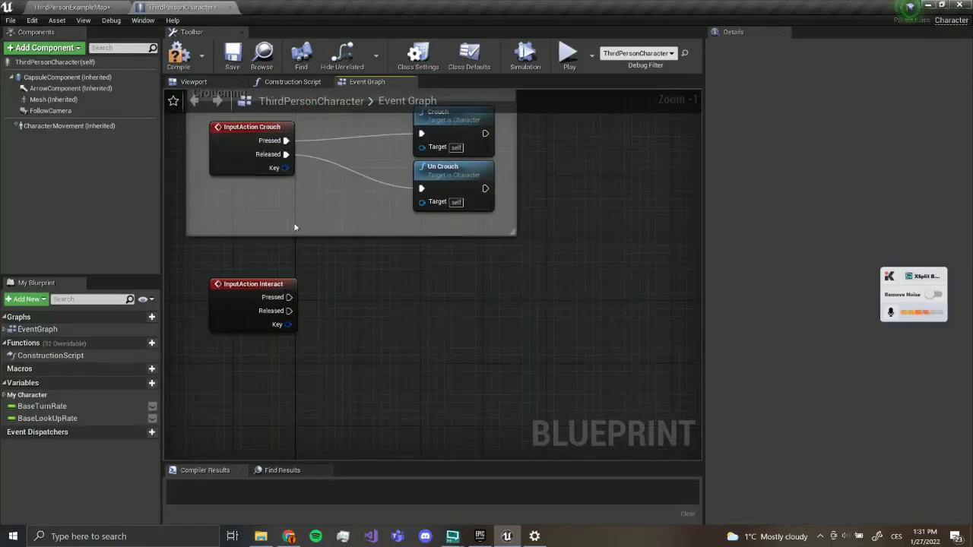
pyautogui.moveTo(211, 288); pyautogui.dragTo(240, 270, button='right')
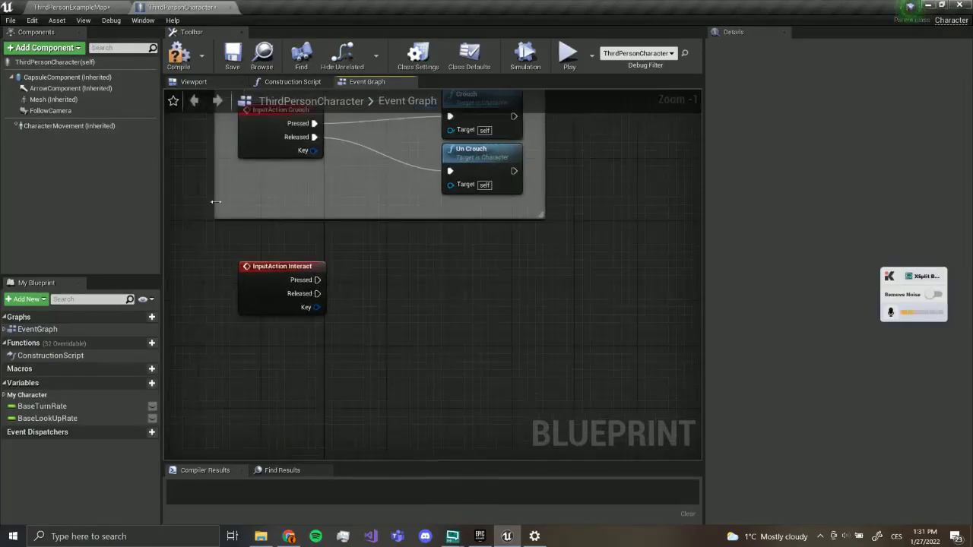
pyautogui.click(179, 55)
pyautogui.scroll(-5, 307, 258)
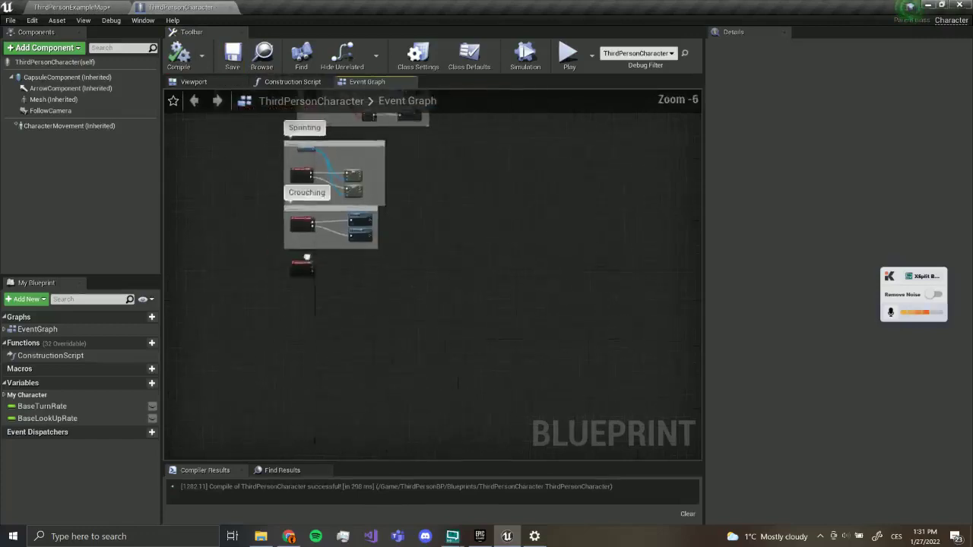
pyautogui.scroll(5, 307, 258)
pyautogui.moveTo(309, 242); pyautogui.dragTo(279, 148, button='right')
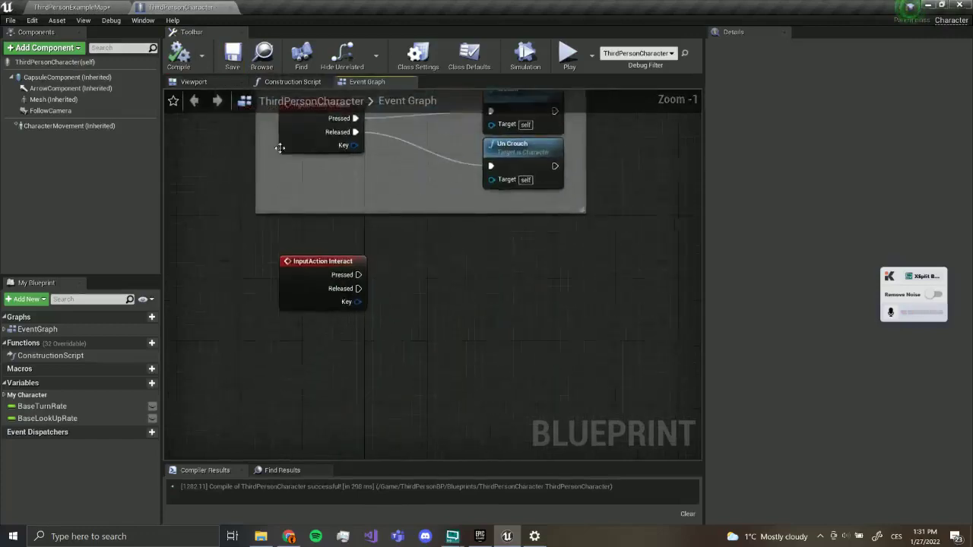
# Return to the level editor and create a new level from the Default template, saving ThirdPersonExampleMap.
pyautogui.click(56, 9)
pyautogui.scroll(-6, 405, 152)
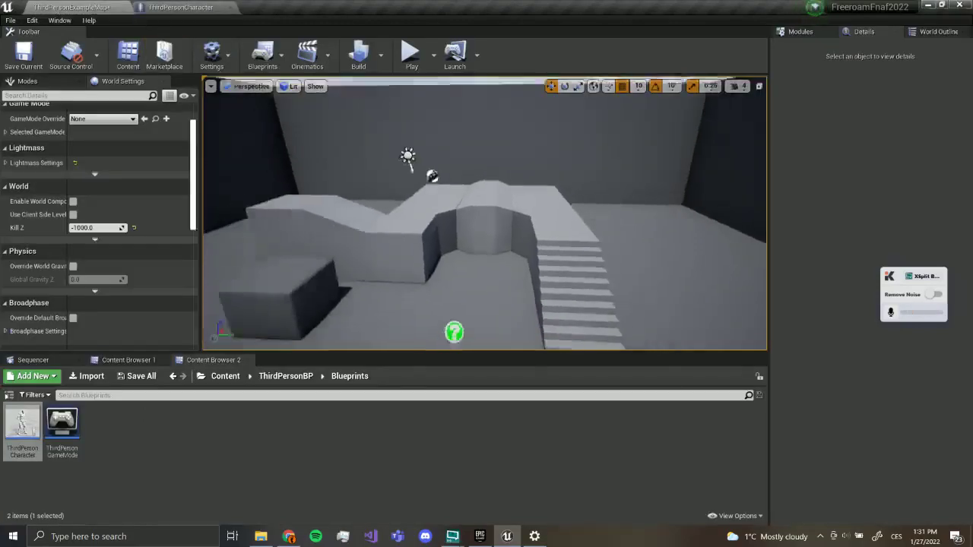
pyautogui.moveTo(405, 152); pyautogui.dragTo(389, 145, button='right')
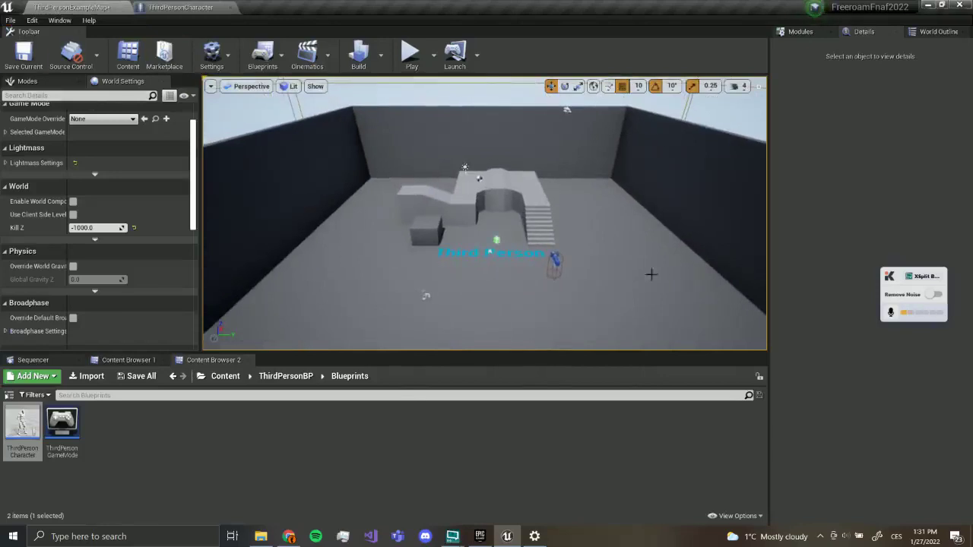
pyautogui.click(10, 21)
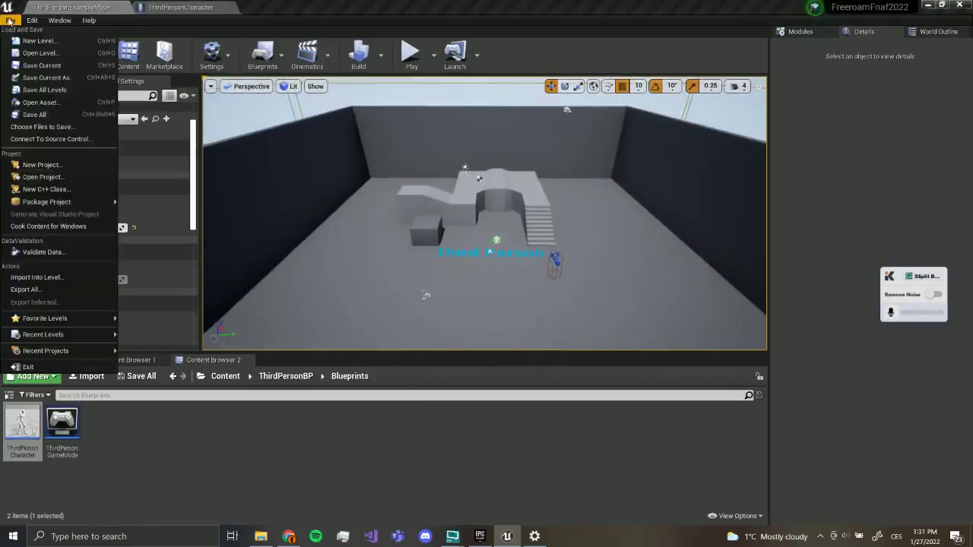
pyautogui.click(39, 41)
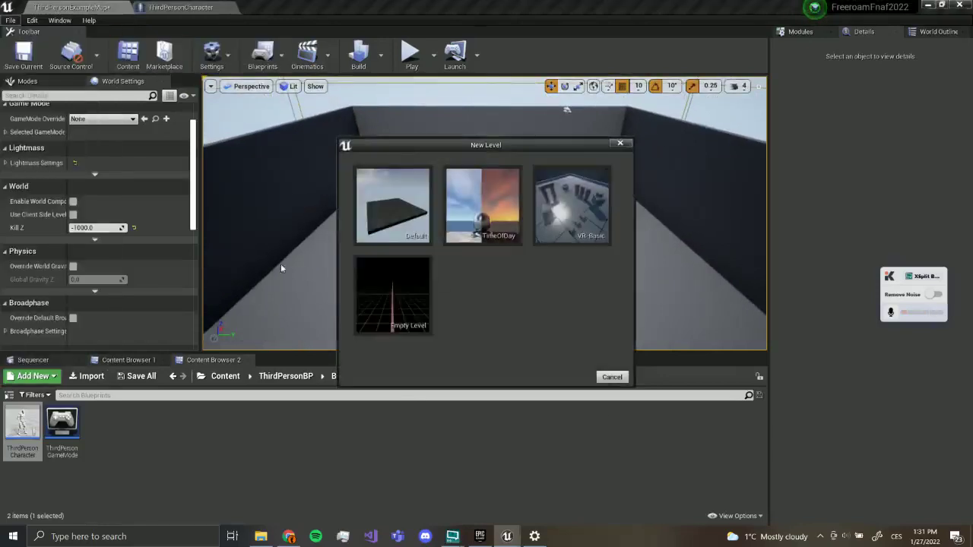
pyautogui.click(384, 216)
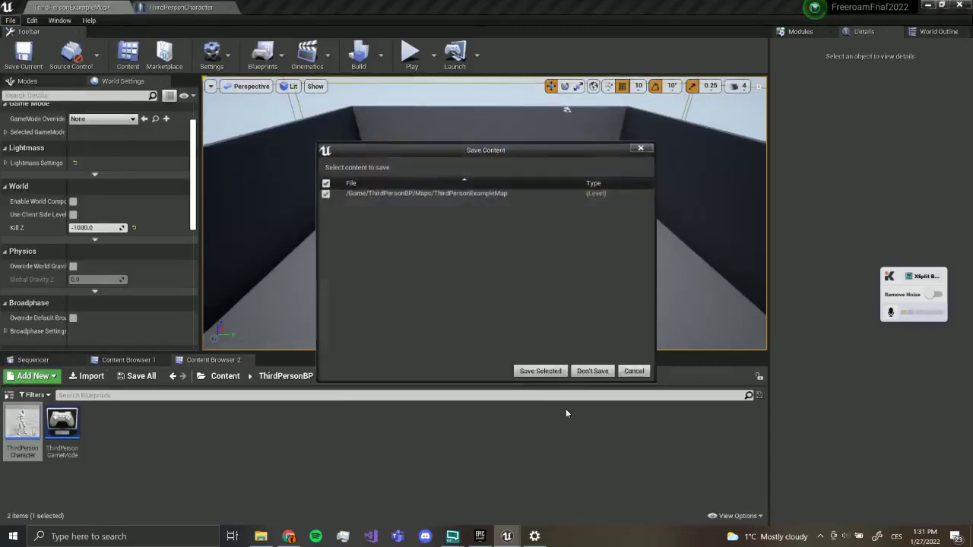
pyautogui.click(541, 371)
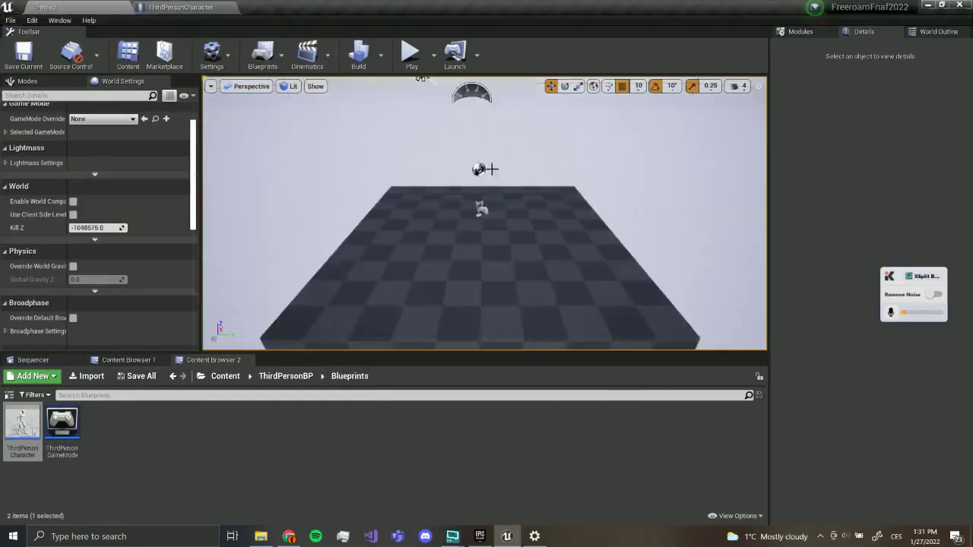
# Play-test the new default level briefly and stop the session.
pyautogui.moveTo(492, 168)
pyautogui.mouseDown(button='right')
pyautogui.moveTo(532, 169)
pyautogui.moveTo(491, 169)
pyautogui.mouseUp(button='right')
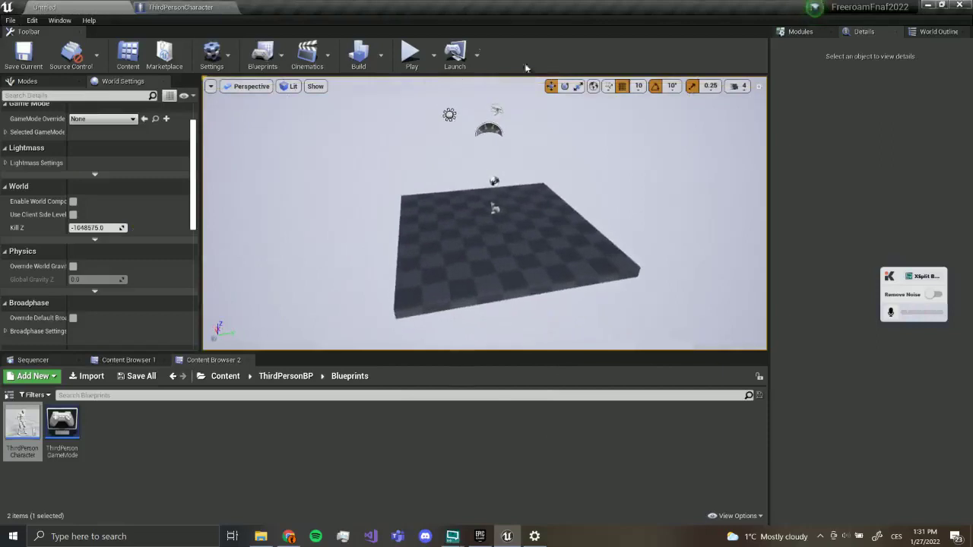
pyautogui.click(411, 53)
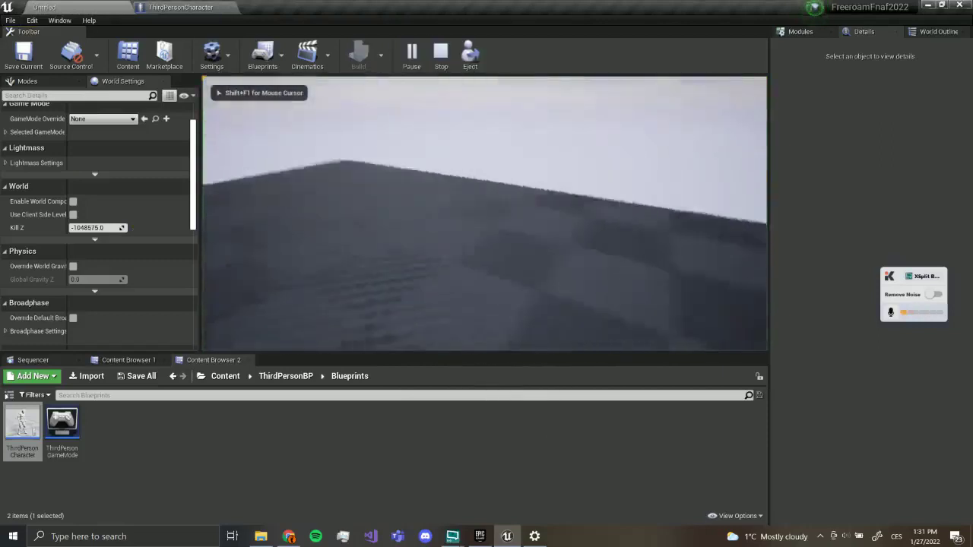
pyautogui.press('Escape')
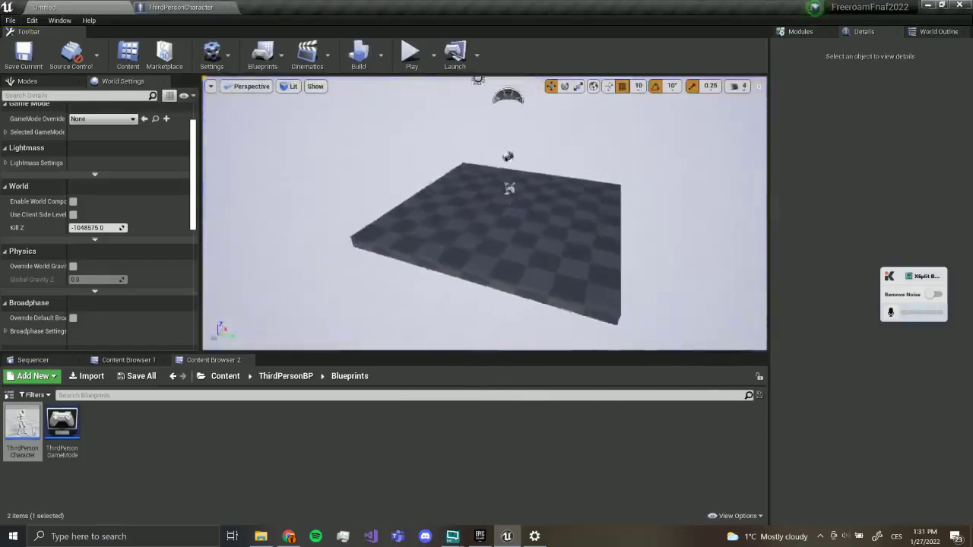
# Show the placeable Basic actors instead of the world settings.
pyautogui.moveTo(487, 213); pyautogui.dragTo(455, 220, button='right')
pyautogui.click(28, 82)
pyautogui.press('w')
pyautogui.press('s')
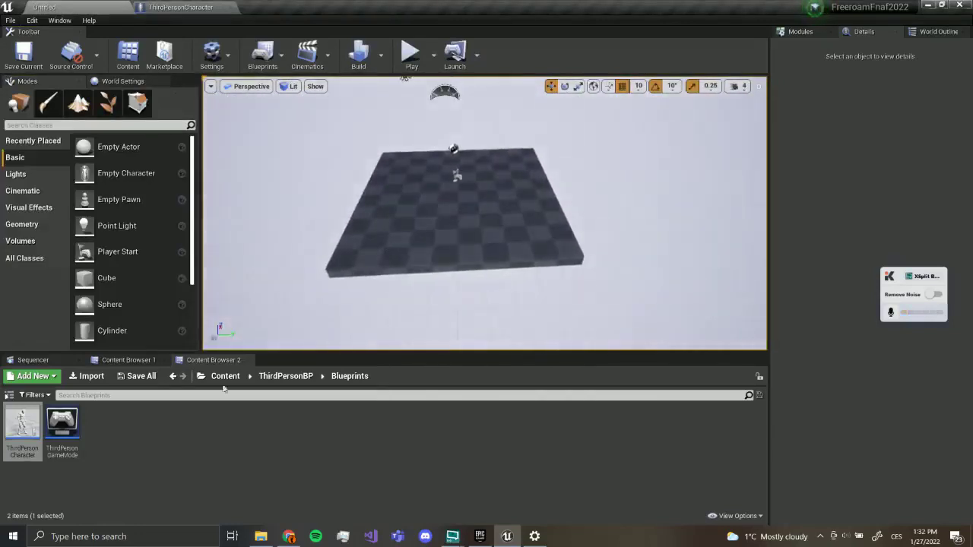
# Create a new folder named CustomContent in the project's root Content folder.
pyautogui.click(259, 425)
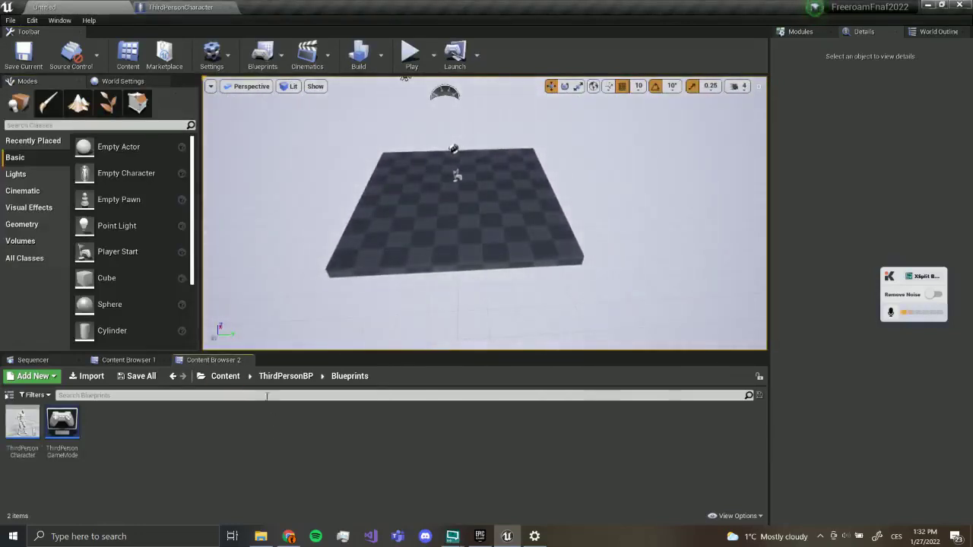
pyautogui.click(225, 377)
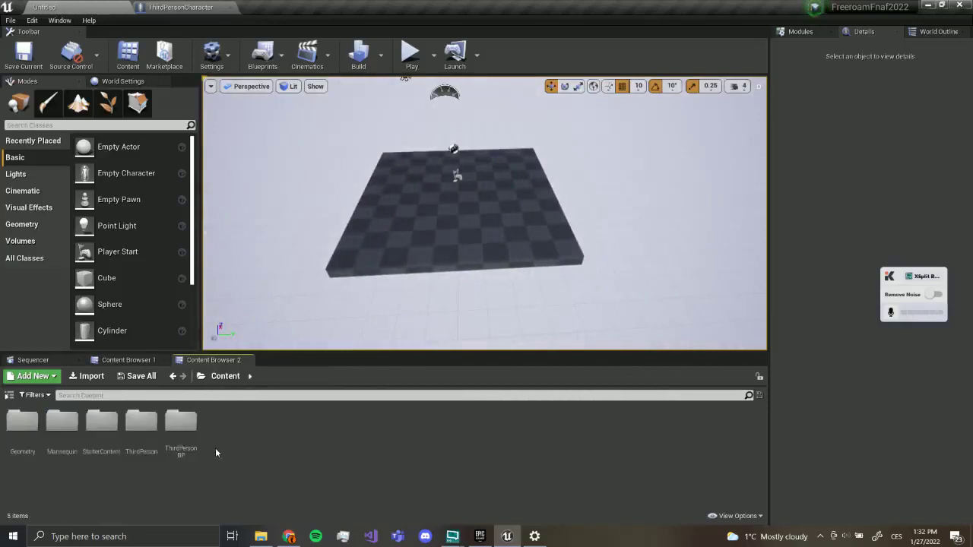
pyautogui.rightClick(232, 429)
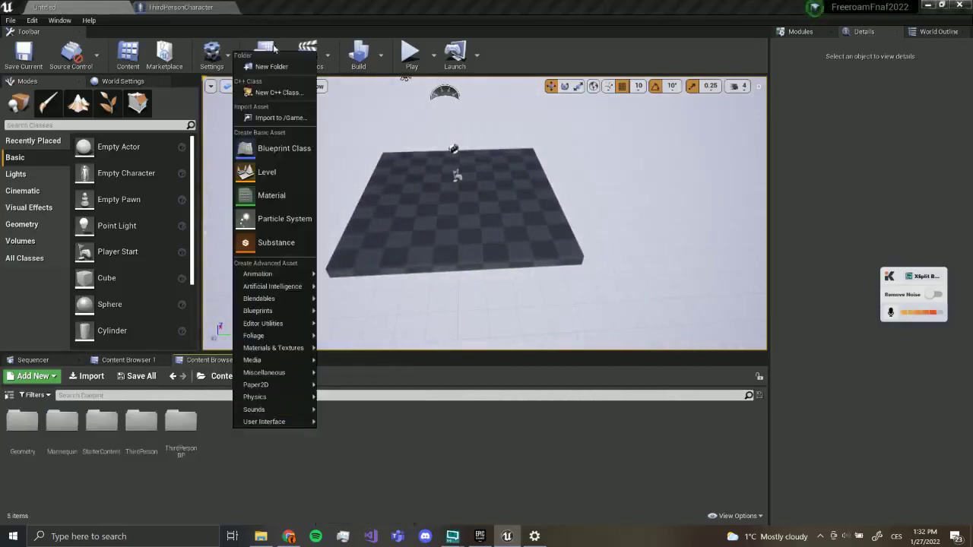
pyautogui.click(263, 67)
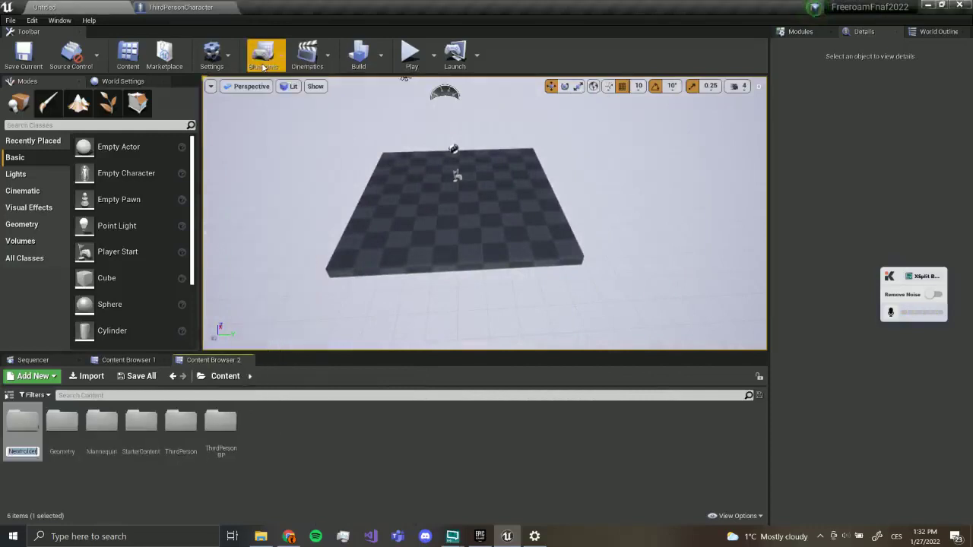
pyautogui.write('C')
pyautogui.write('ustomCo')
pyautogui.write('ntent')
pyautogui.press('Return')
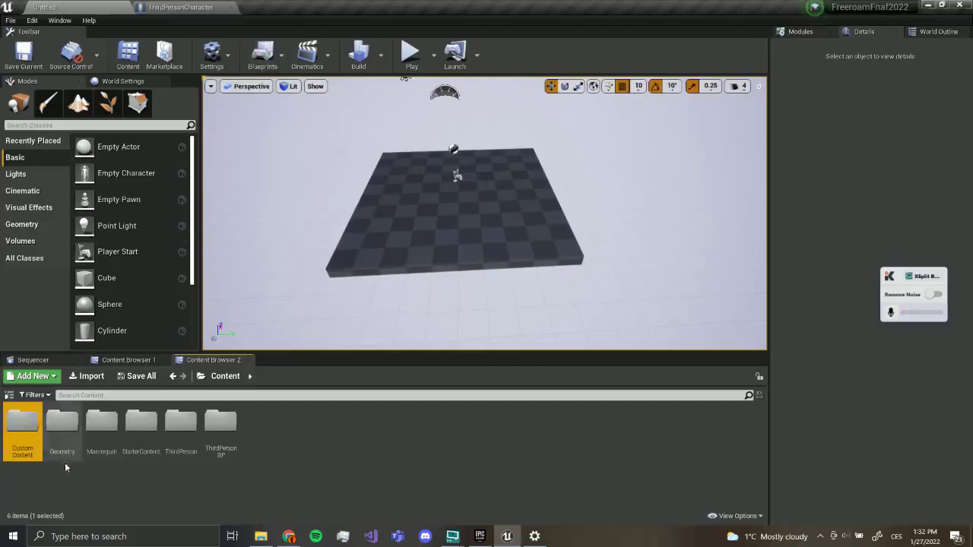
# Create a folder named Blueprints inside CustomContent and open it.
pyautogui.click(42, 469)
pyautogui.doubleClick(34, 444)
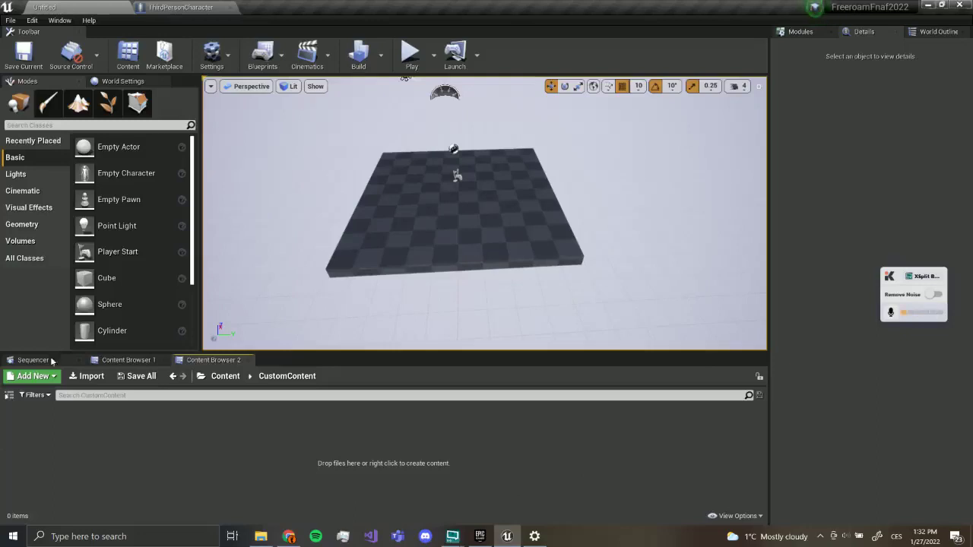
pyautogui.rightClick(244, 455)
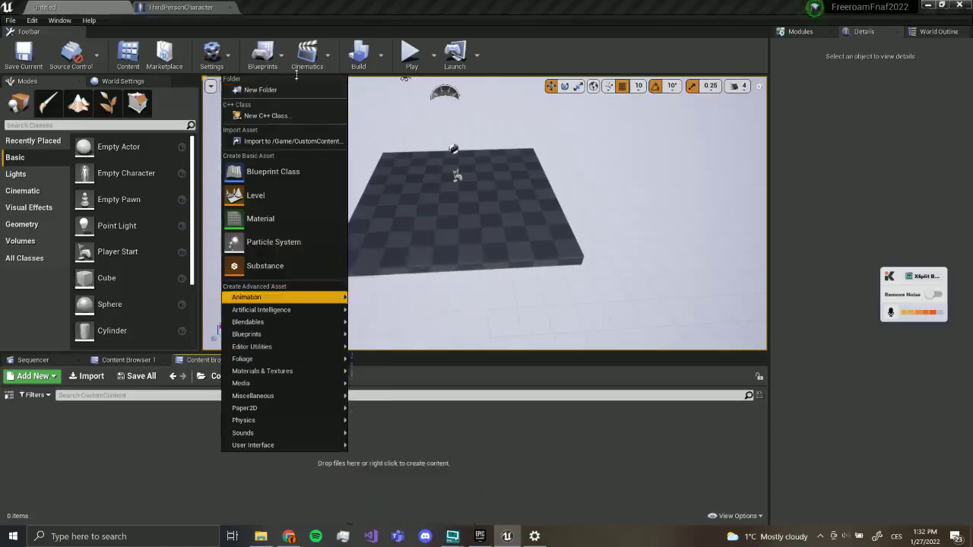
pyautogui.click(263, 90)
pyautogui.write('Bl')
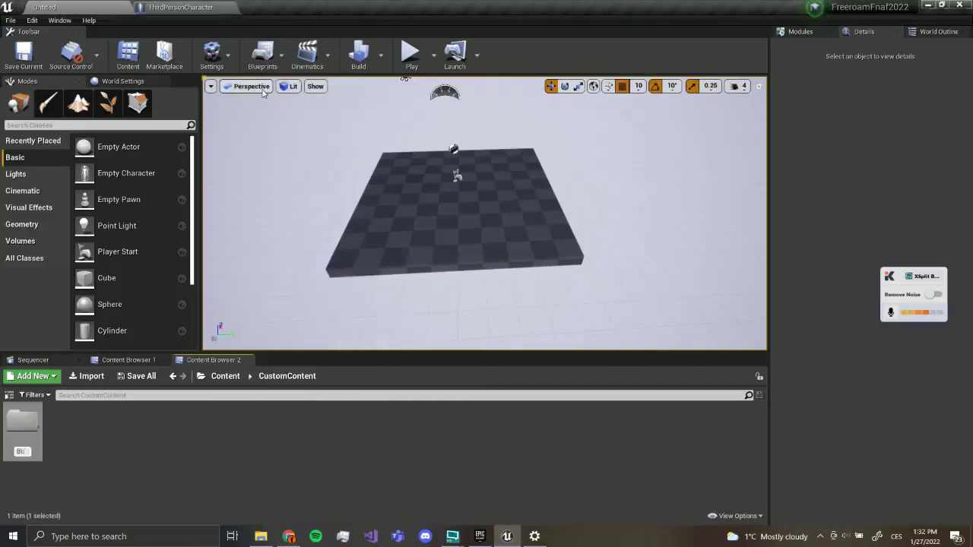
pyautogui.write('ueprints')
pyautogui.press('Return')
pyautogui.doubleClick(15, 422)
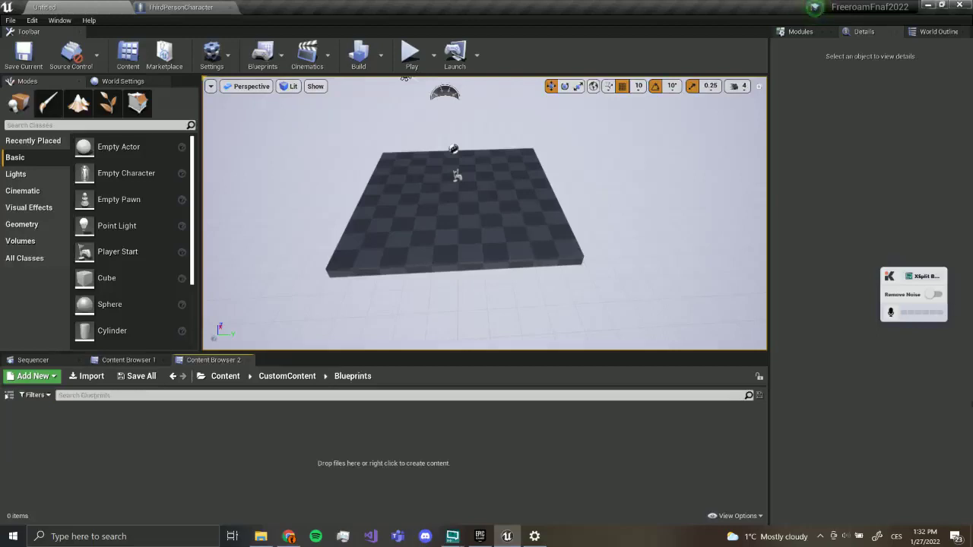
# Create a Blueprint Class with Actor as its parent in the Blueprints folder and name it Door_BP.
pyautogui.moveTo(413, 298)
pyautogui.mouseDown(button='right')
pyautogui.moveTo(424, 303)
pyautogui.moveTo(413, 298)
pyautogui.mouseUp(button='right')
pyautogui.press('s')
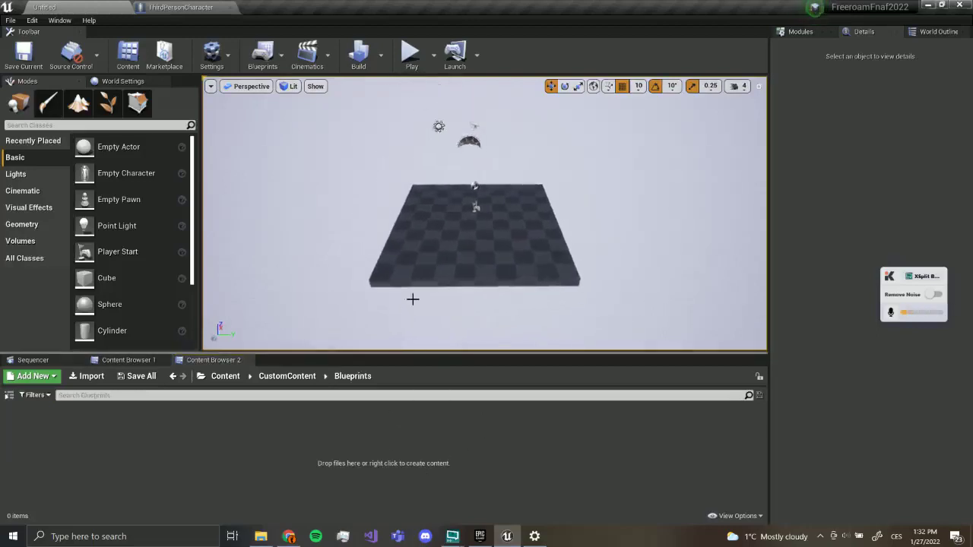
pyautogui.scroll(-1, 413, 299)
pyautogui.rightClick(196, 453)
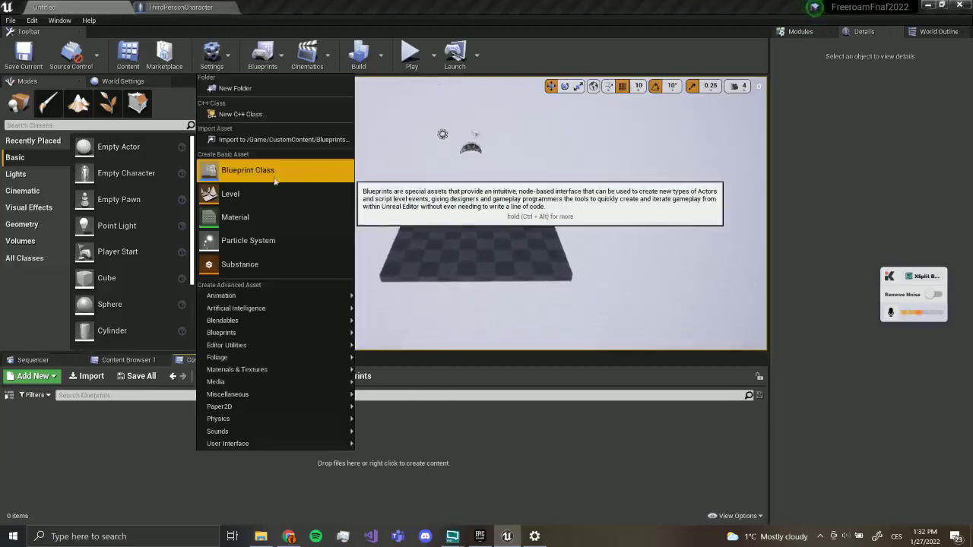
pyautogui.click(225, 169)
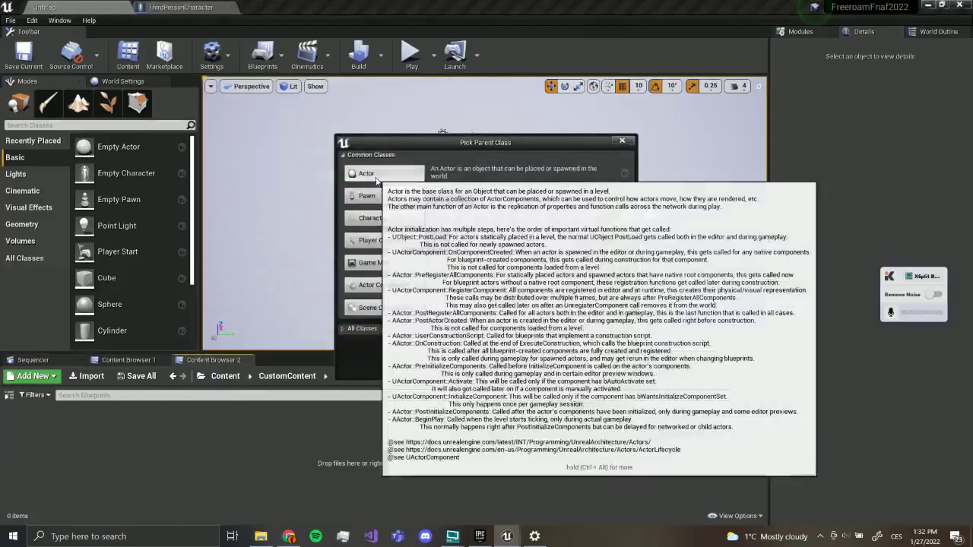
pyautogui.click(359, 173)
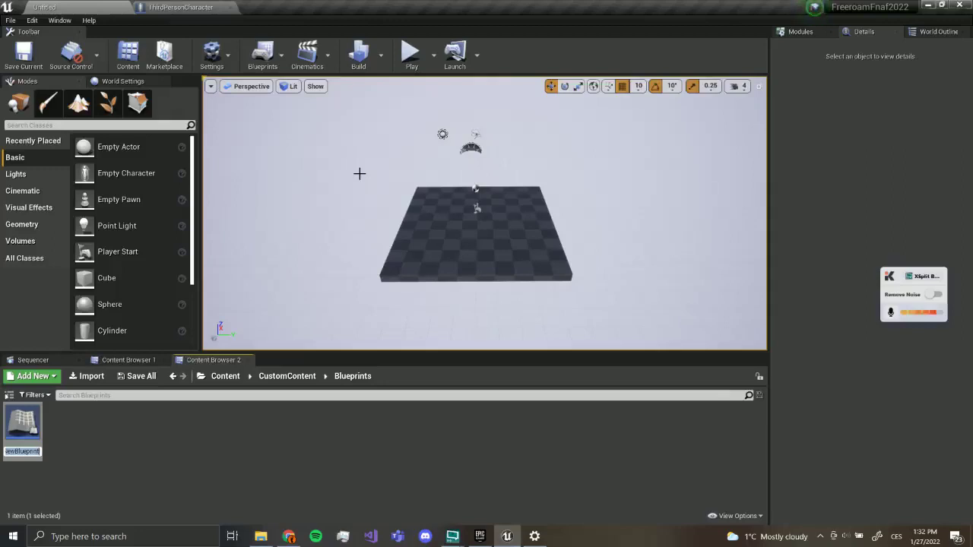
pyautogui.write('Door_BP')
pyautogui.press('Return')
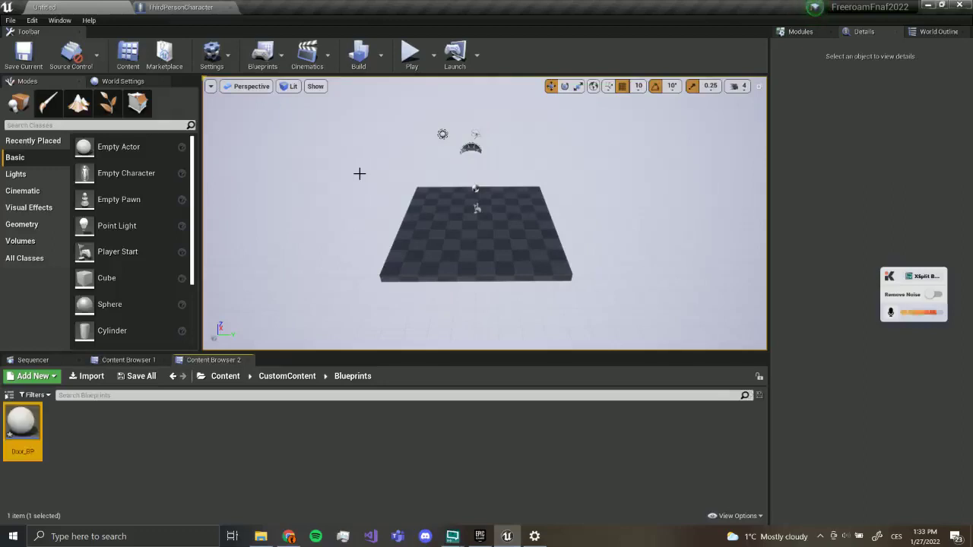
# Try placing a Door_BP instance on the level's floor and delete it again.
pyautogui.moveTo(23, 426); pyautogui.dragTo(460, 260)
pyautogui.press('w')
pyautogui.moveTo(461, 260); pyautogui.dragTo(462, 218, button='right')
pyautogui.press('Delete')
pyautogui.press('s')
pyautogui.press('w')
pyautogui.press('s')
pyautogui.press('w')
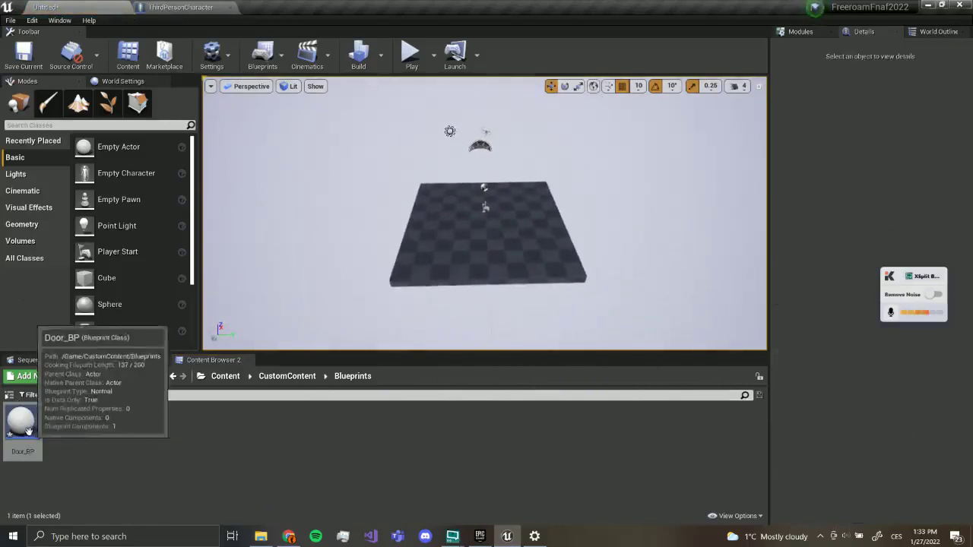
# Open and save the Door_BP blueprint, and add a Cube component named Door to it.
pyautogui.doubleClick(14, 425)
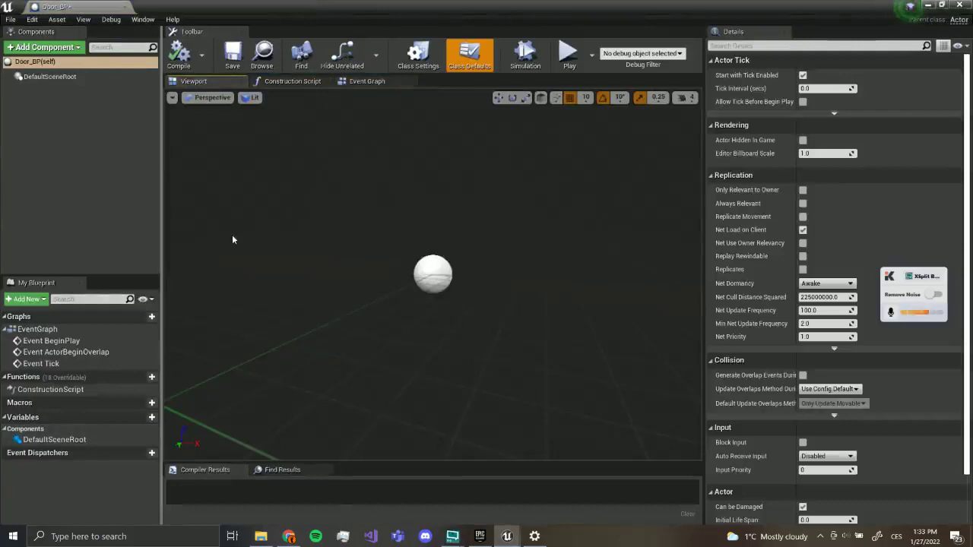
pyautogui.click(232, 54)
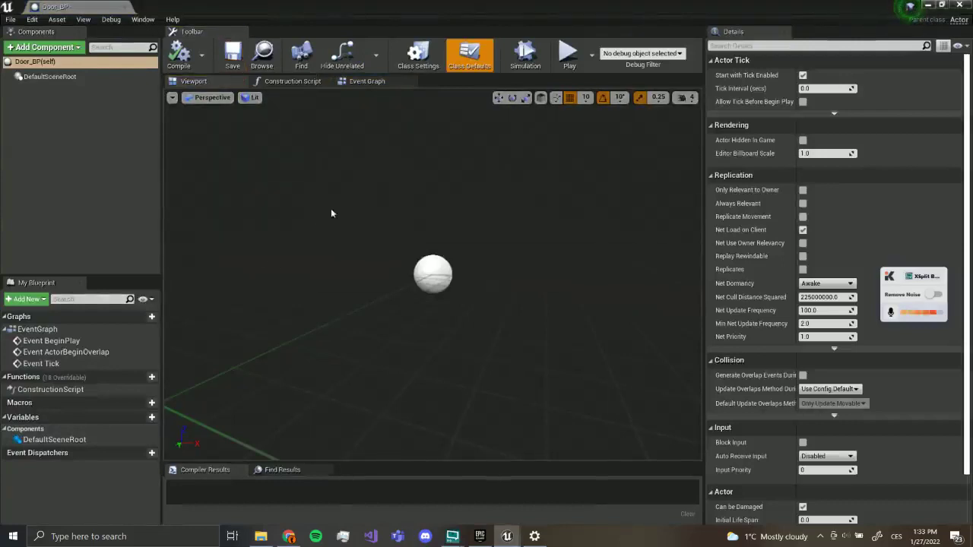
pyautogui.click(46, 48)
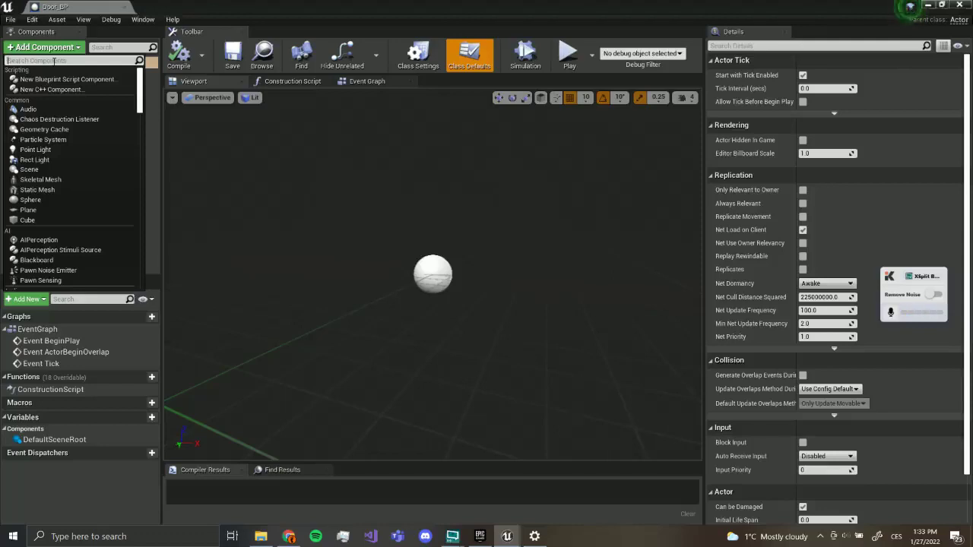
pyautogui.write('cube')
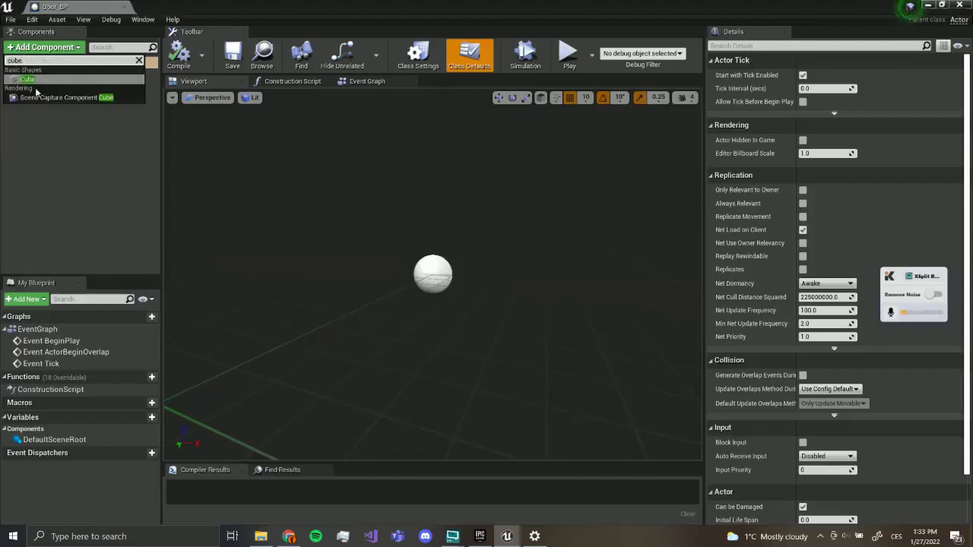
pyautogui.click(31, 79)
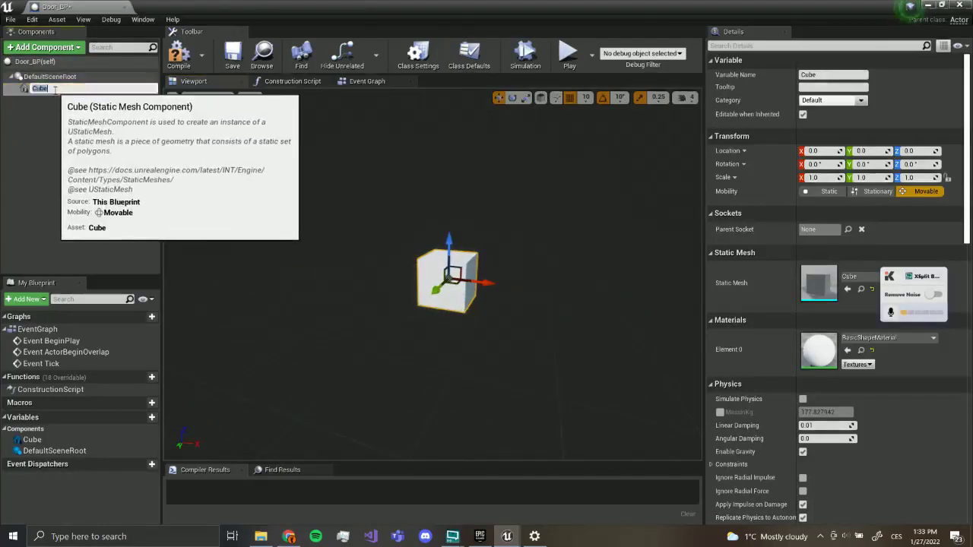
pyautogui.write('Door')
pyautogui.press('Return')
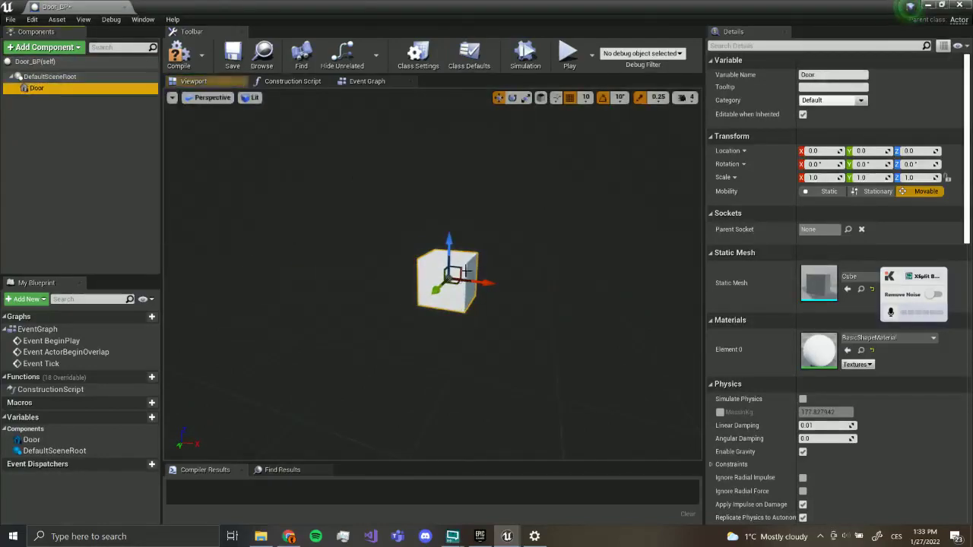
# Scale the Door cube into a thin upright slab with scale X 0.25, Y 1.25 and Z 2.75.
pyautogui.press('w')
pyautogui.moveTo(463, 278); pyautogui.dragTo(473, 288, button='right')
pyautogui.press('r')
pyautogui.moveTo(453, 303); pyautogui.dragTo(434, 299)
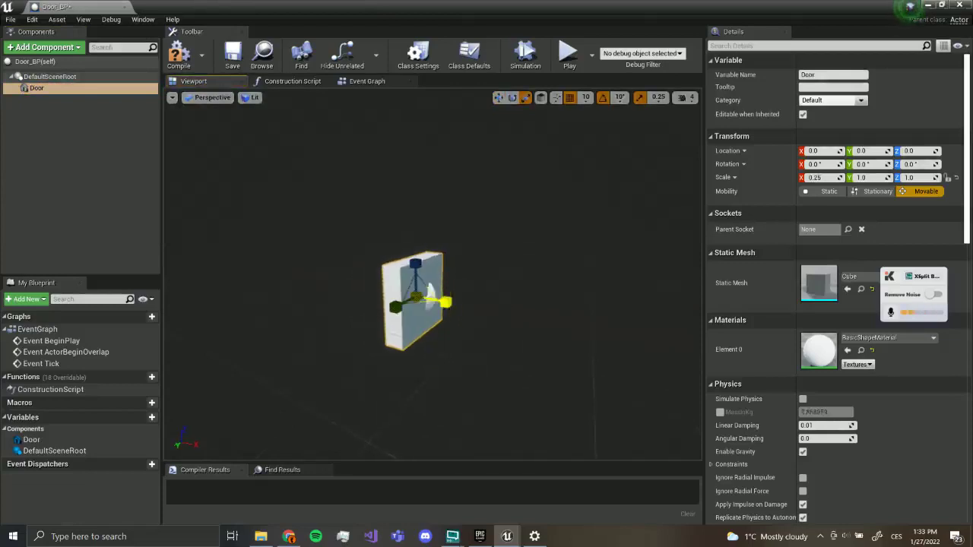
pyautogui.moveTo(460, 284); pyautogui.dragTo(457, 263, button='right')
pyautogui.press('d')
pyautogui.moveTo(409, 276); pyautogui.dragTo(421, 249)
pyautogui.press('w')
pyautogui.press('r')
pyautogui.press('w')
pyautogui.moveTo(450, 247); pyautogui.dragTo(462, 258, button='right')
pyautogui.press('w')
pyautogui.press('d')
pyautogui.press('w')
pyautogui.press('s')
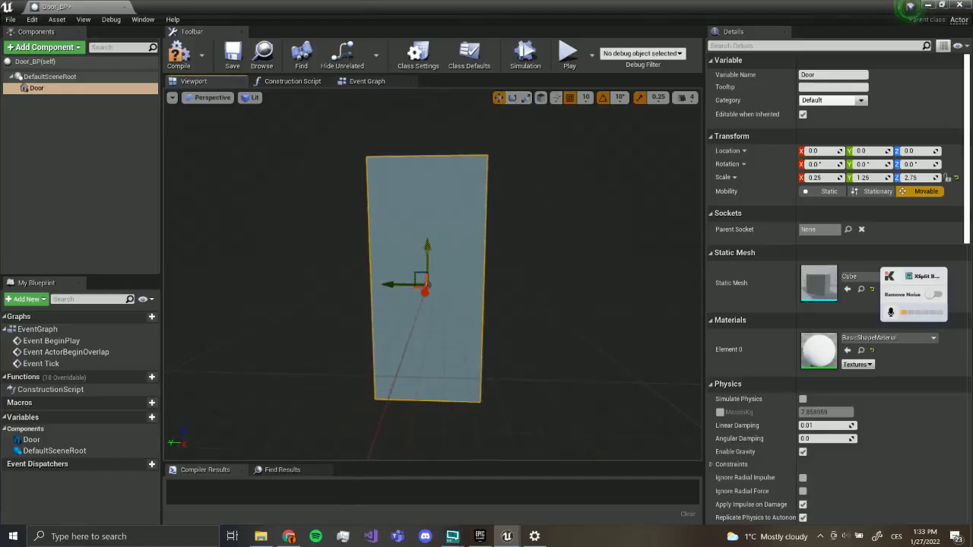
# Try lowering the Door component to Z -140 and undo the move.
pyautogui.moveTo(427, 284); pyautogui.dragTo(427, 398)
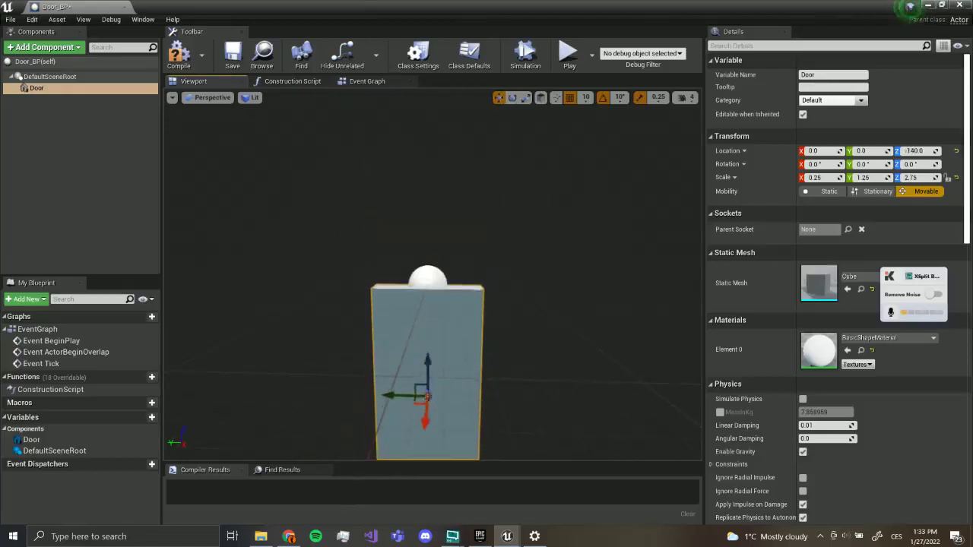
pyautogui.press('s')
pyautogui.moveTo(472, 304); pyautogui.dragTo(471, 312, button='right')
pyautogui.press('w')
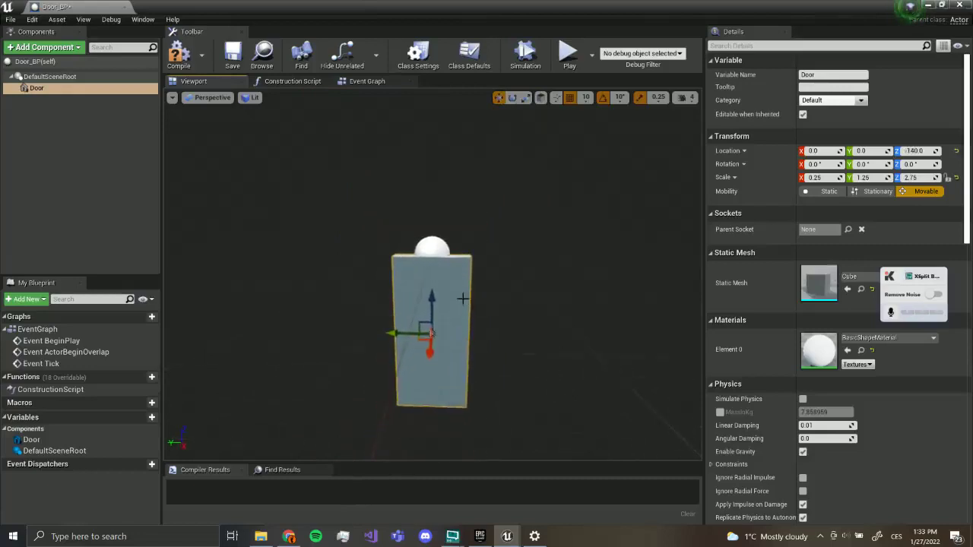
pyautogui.hotkey('ctrl', 'z')
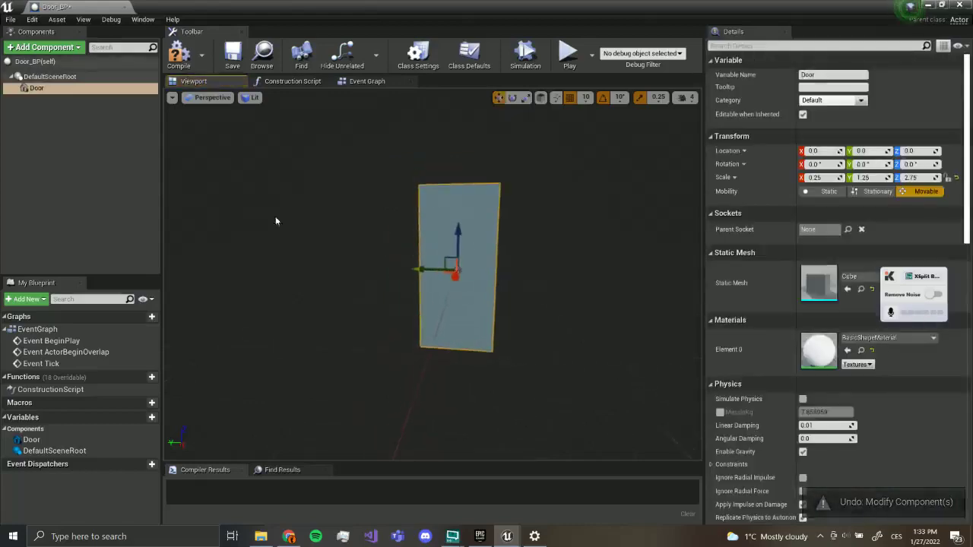
# Add a second Cube component under DefaultSceneRoot, alongside the Door component.
pyautogui.click(75, 123)
pyautogui.click(47, 47)
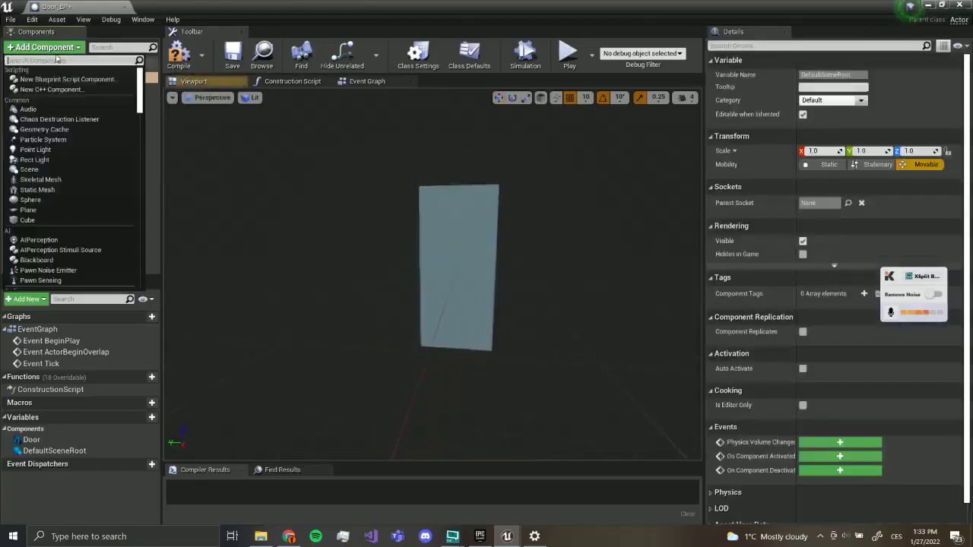
pyautogui.write('butt')
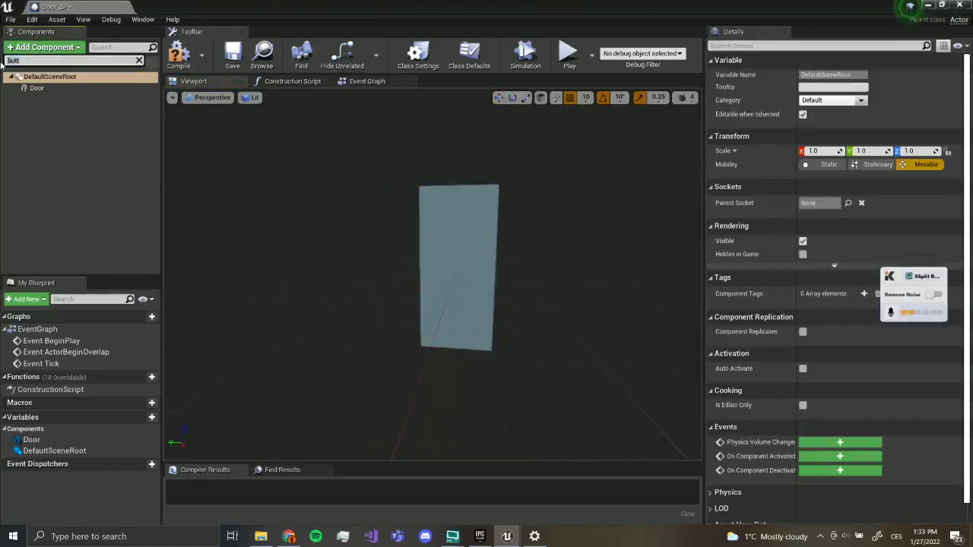
pyautogui.press('BackSpace')
pyautogui.press('BackSpace')
pyautogui.press('BackSpace')
pyautogui.press('BackSpace')
pyautogui.write('cube')
pyautogui.click(26, 80)
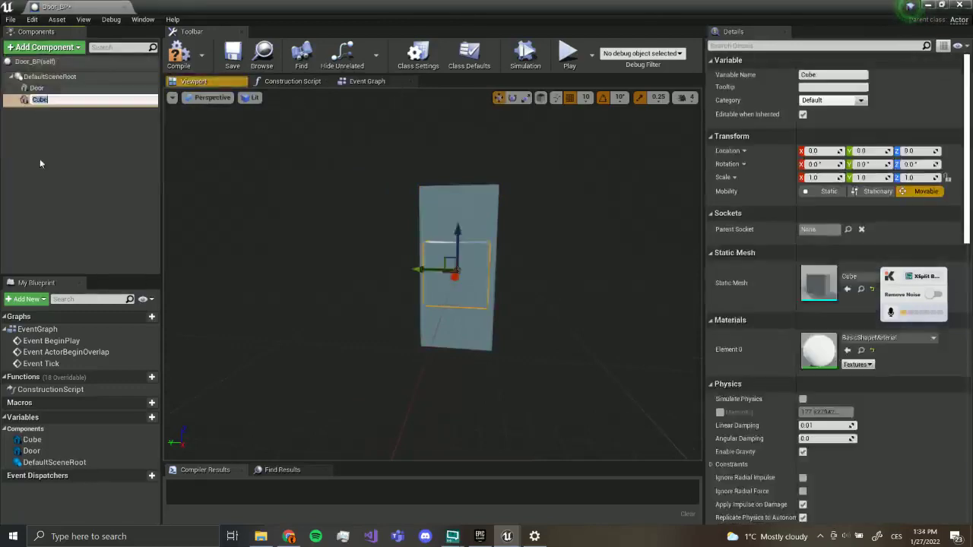
pyautogui.click(39, 158)
pyautogui.click(58, 99)
# Move the new cube sideways out of the door to Y -130.
pyautogui.moveTo(404, 256); pyautogui.dragTo(423, 265, button='right')
pyautogui.press('s')
pyautogui.moveTo(399, 264); pyautogui.dragTo(466, 265)
pyautogui.moveTo(466, 266); pyautogui.dragTo(494, 236, button='right')
# Shrink the cube beside the door to a scale of 0.5 in Y and Z.
pyautogui.press('w')
pyautogui.press('r')
pyautogui.press('s')
pyautogui.scroll(-2, 488, 234)
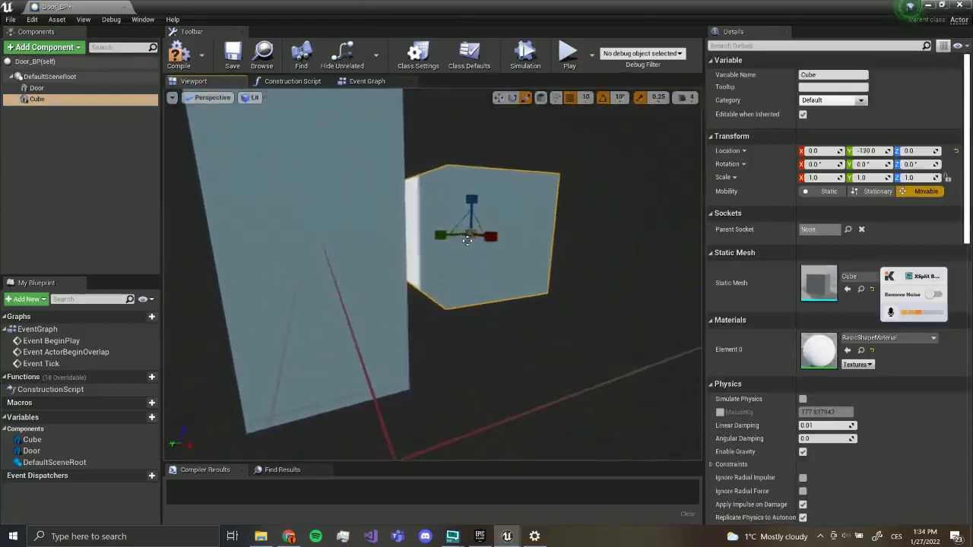
pyautogui.moveTo(469, 235); pyautogui.dragTo(497, 242)
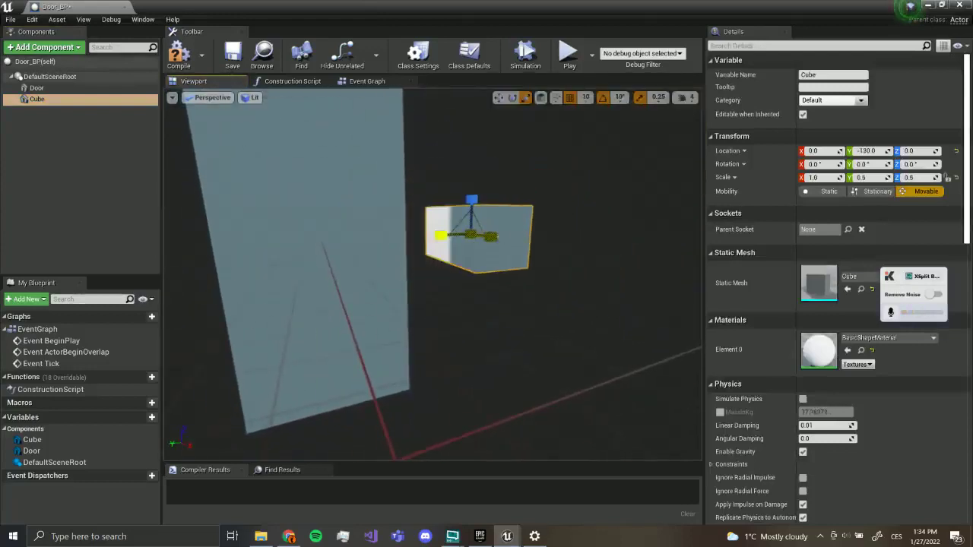
pyautogui.moveTo(453, 236); pyautogui.dragTo(438, 239, button='right')
pyautogui.press('s')
# Rename the small cube component beside the door to Button.
pyautogui.click(53, 102)
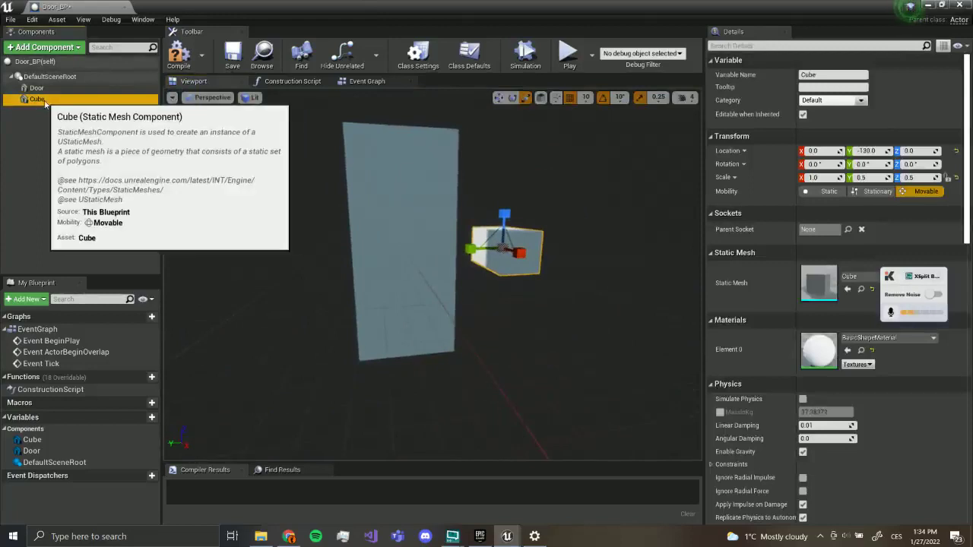
pyautogui.doubleClick(44, 99)
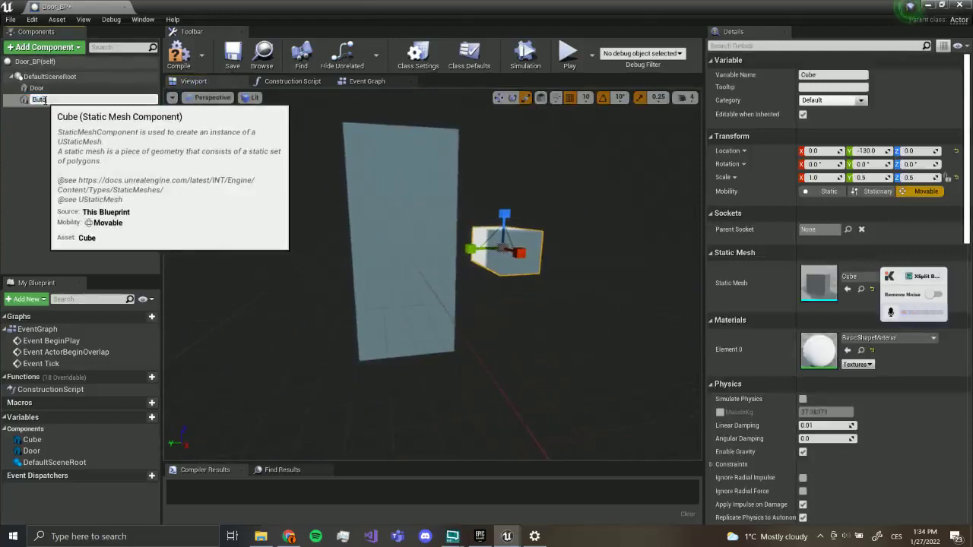
pyautogui.press('Return')
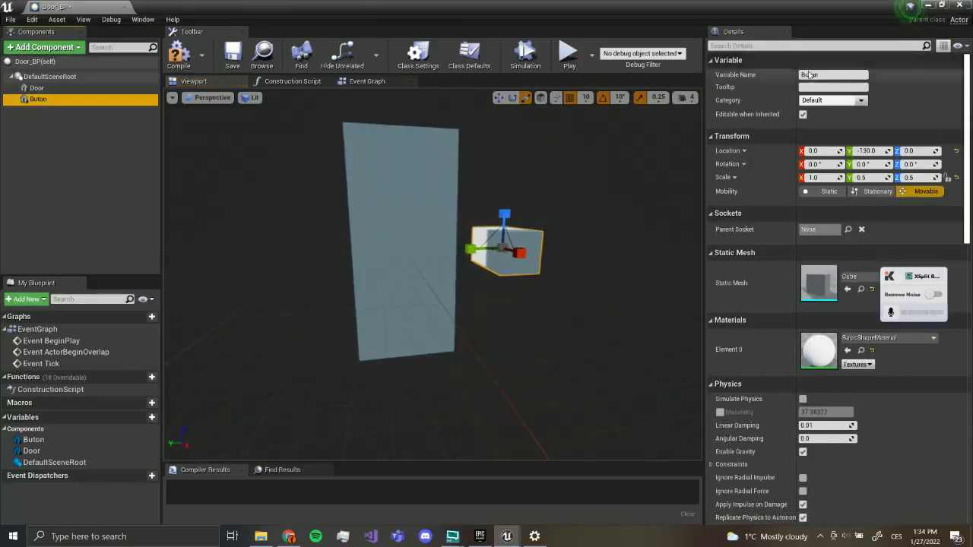
pyautogui.click(810, 75)
pyautogui.write('t')
pyautogui.press('Return')
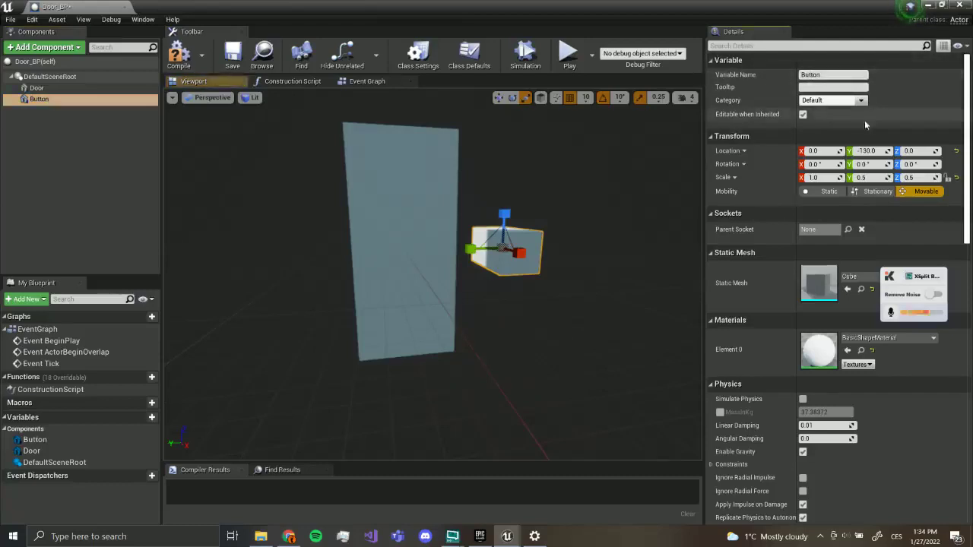
# Assign the M_Metal_Steel material to the Door component.
pyautogui.moveTo(631, 278); pyautogui.dragTo(603, 265, button='right')
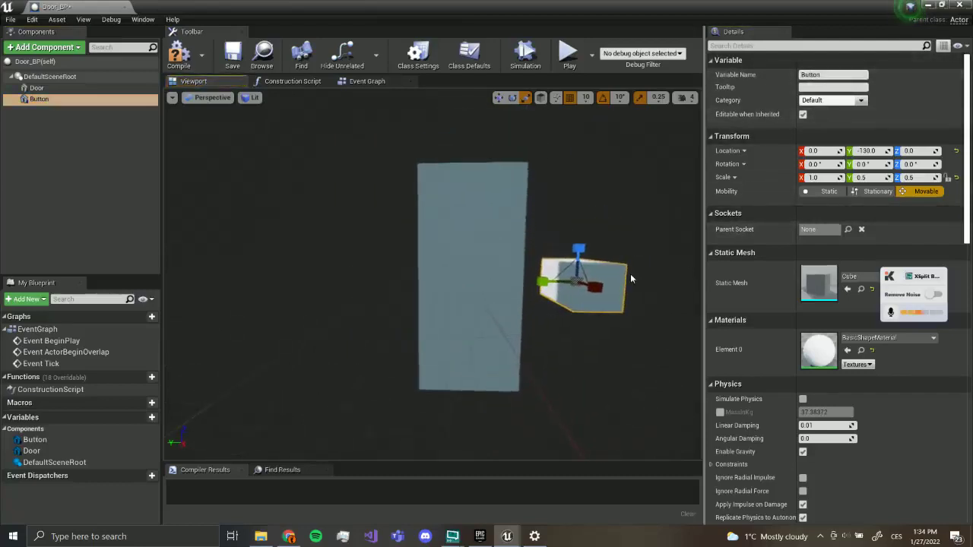
pyautogui.click(446, 257)
pyautogui.press('f')
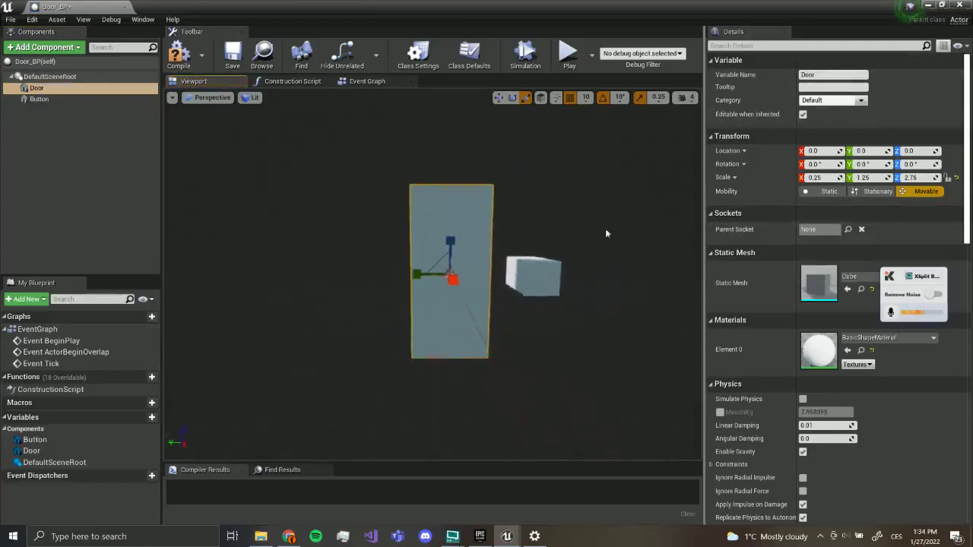
pyautogui.click(869, 339)
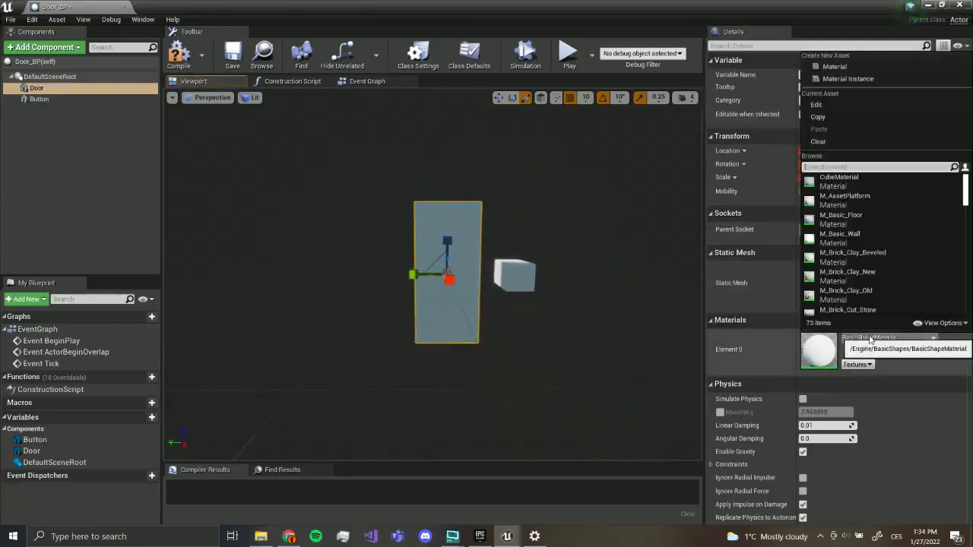
pyautogui.click(763, 347)
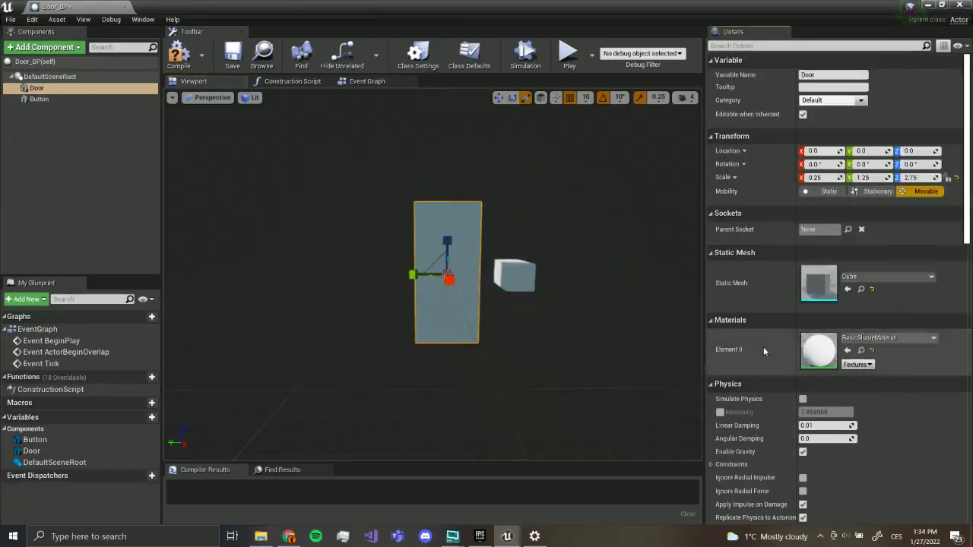
pyautogui.click(865, 337)
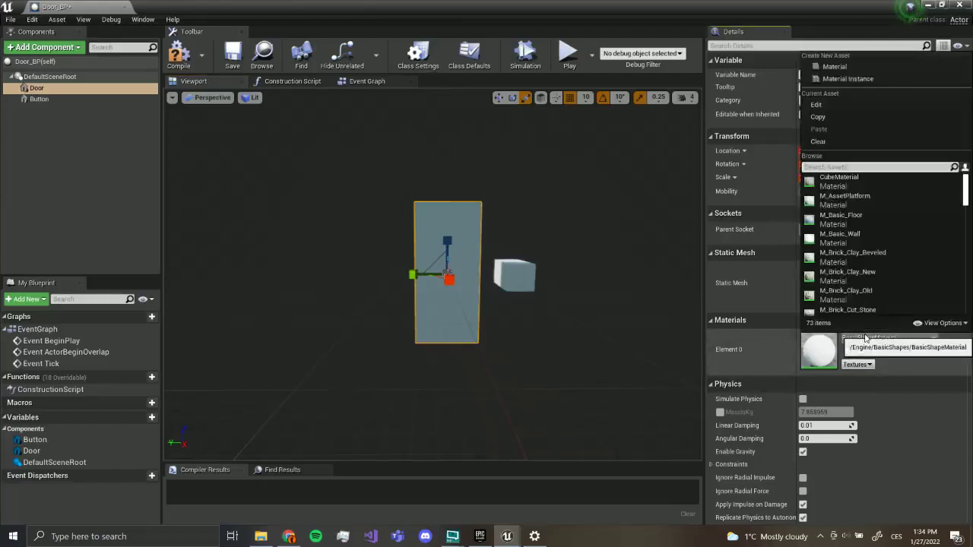
pyautogui.write('metal')
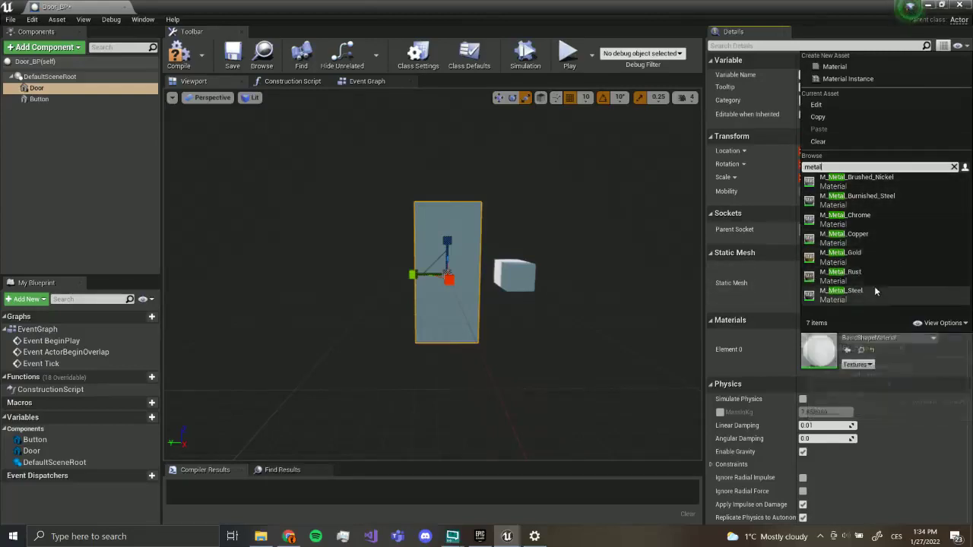
pyautogui.click(874, 293)
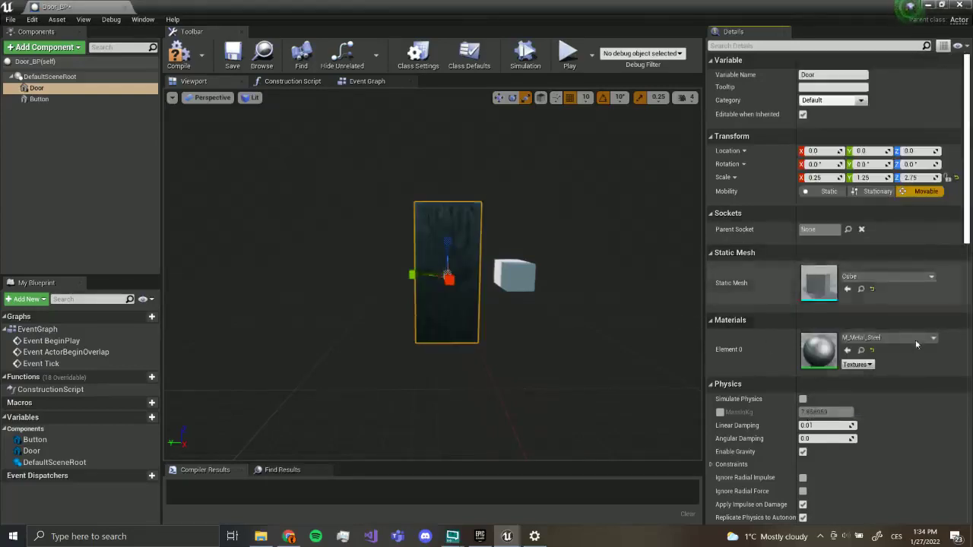
pyautogui.moveTo(447, 262); pyautogui.dragTo(517, 266, button='right')
pyautogui.click(476, 256)
pyautogui.click(853, 338)
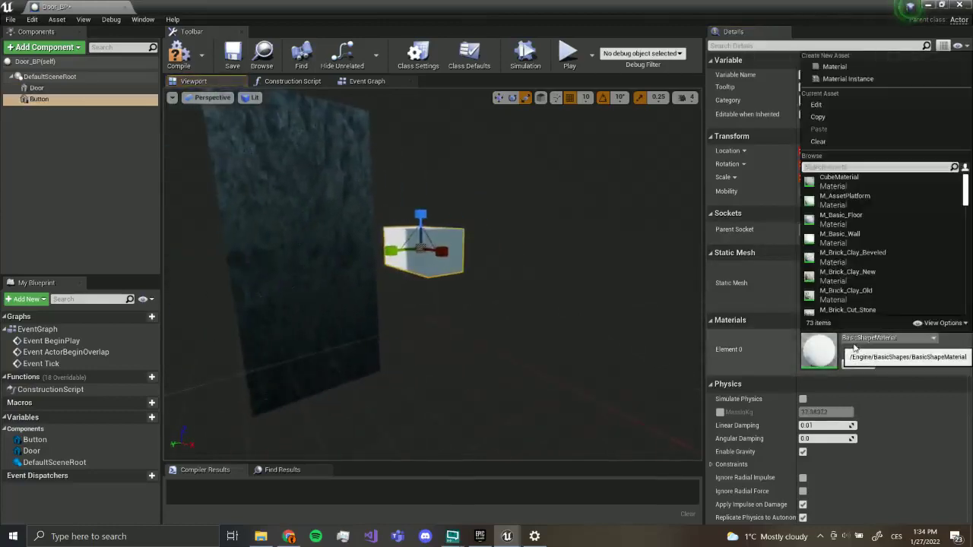
pyautogui.click(658, 276)
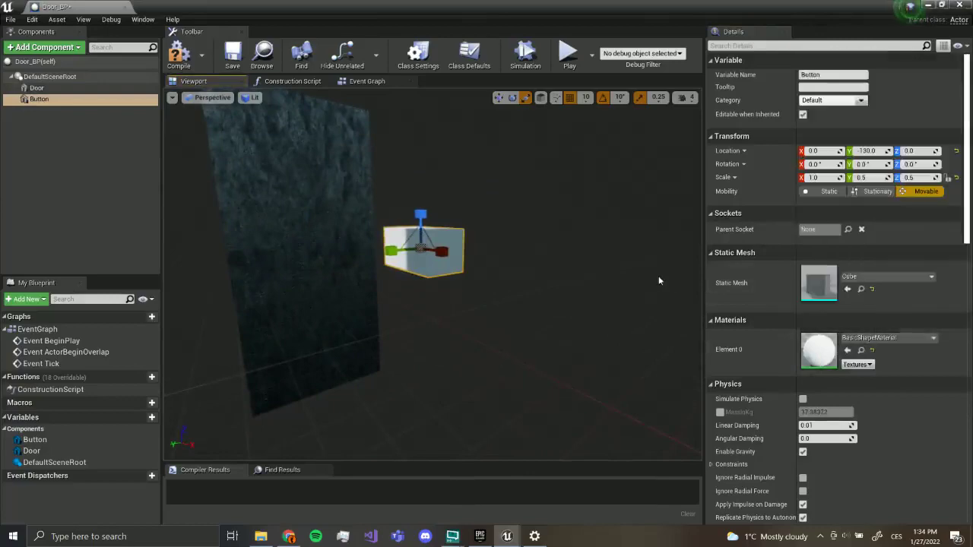
# Dock the Door_BP editor into the main editor window and return to the untitled level.
pyautogui.moveTo(102, 6); pyautogui.dragTo(286, 7)
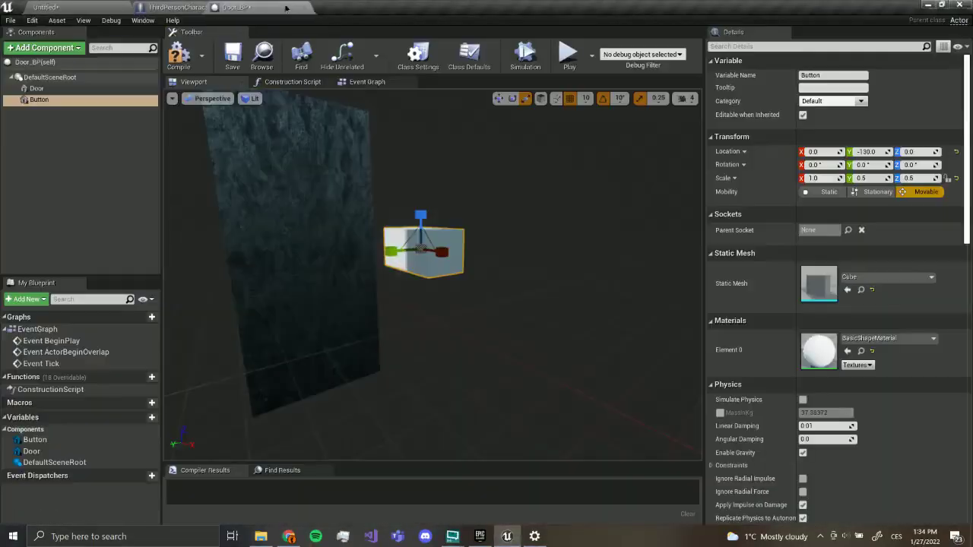
pyautogui.click(97, 7)
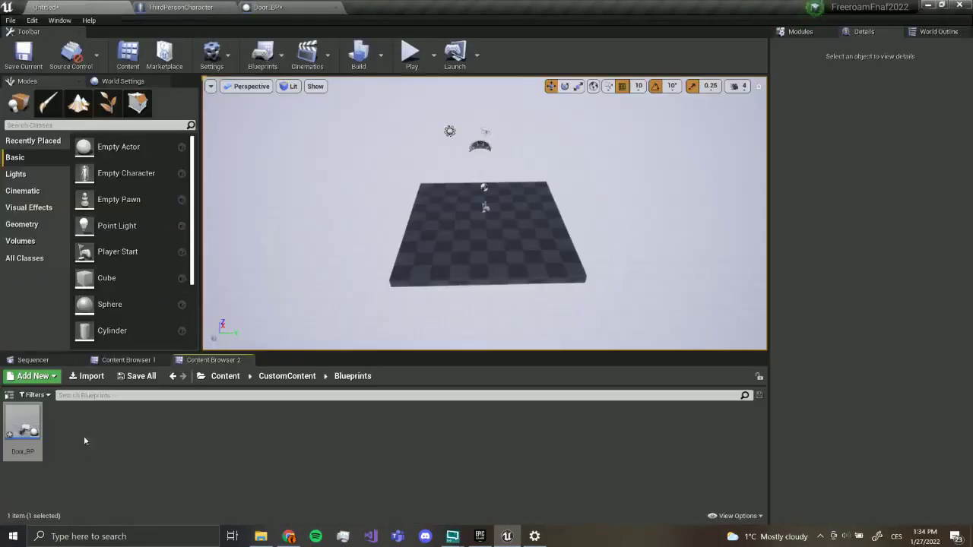
# Create a folder named Materials inside the CustomContent folder.
pyautogui.click(287, 377)
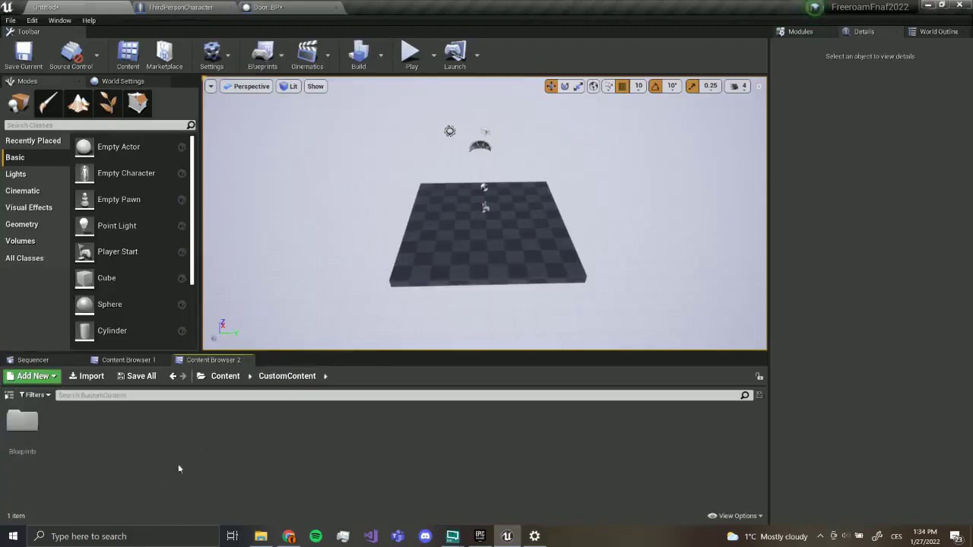
pyautogui.rightClick(105, 450)
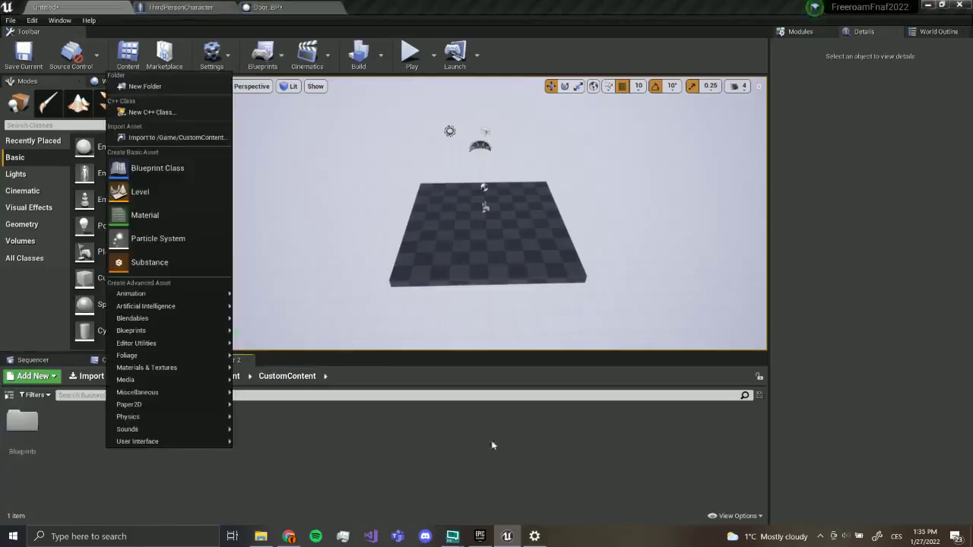
pyautogui.click(153, 90)
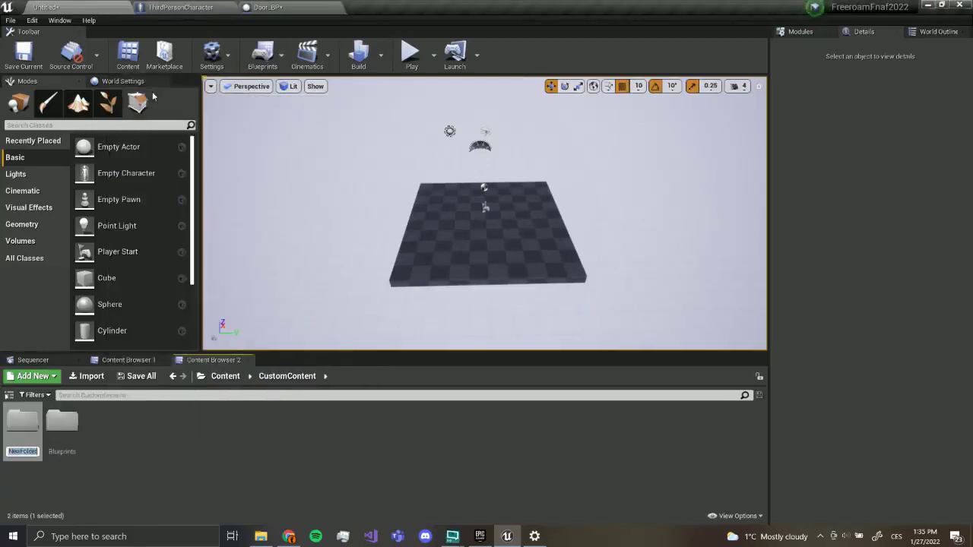
pyautogui.write('Materials')
pyautogui.press('Return')
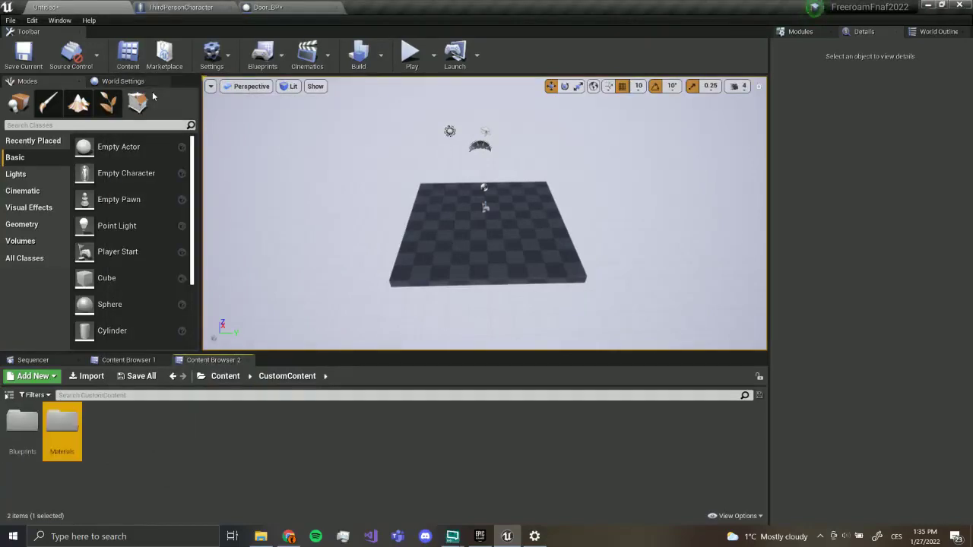
# Create a new material named Button_Mat in the Materials folder.
pyautogui.doubleClick(62, 426)
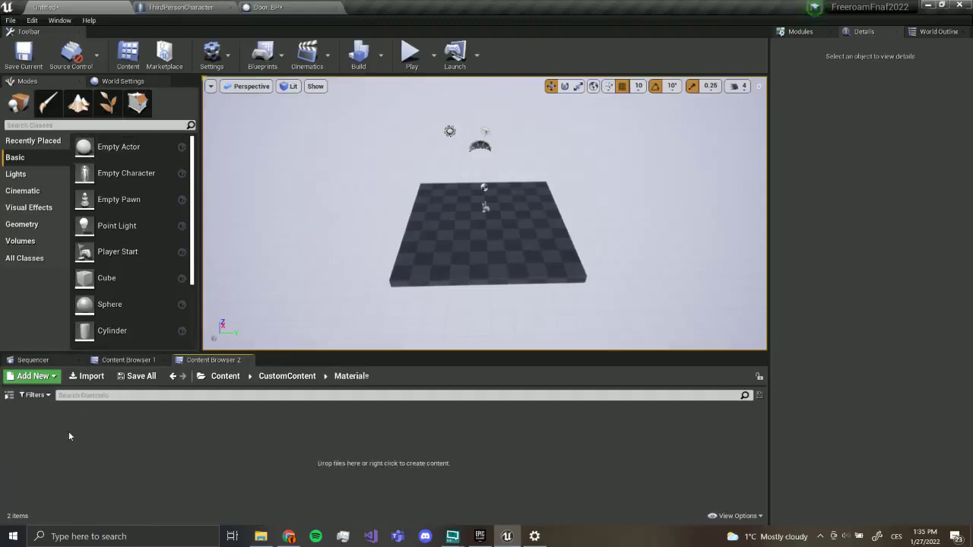
pyautogui.rightClick(191, 430)
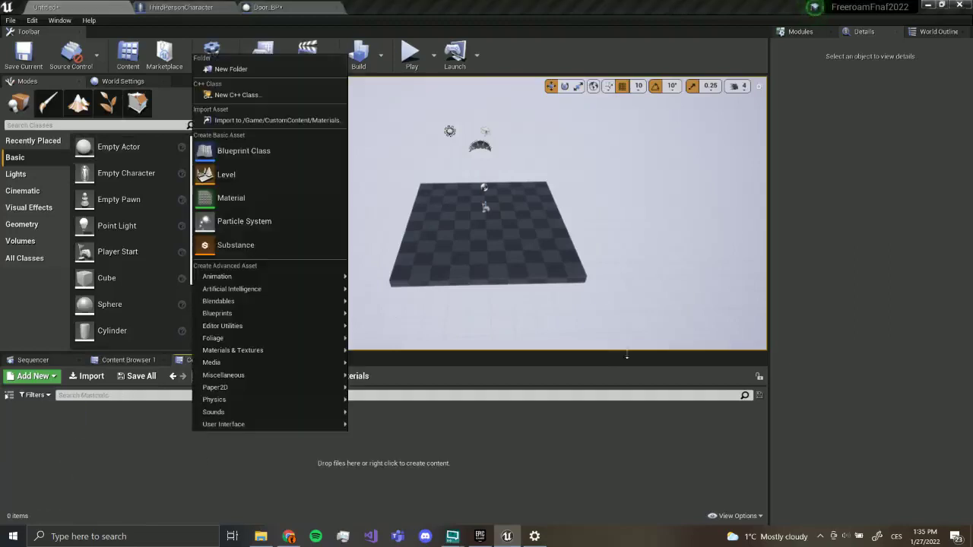
pyautogui.click(244, 199)
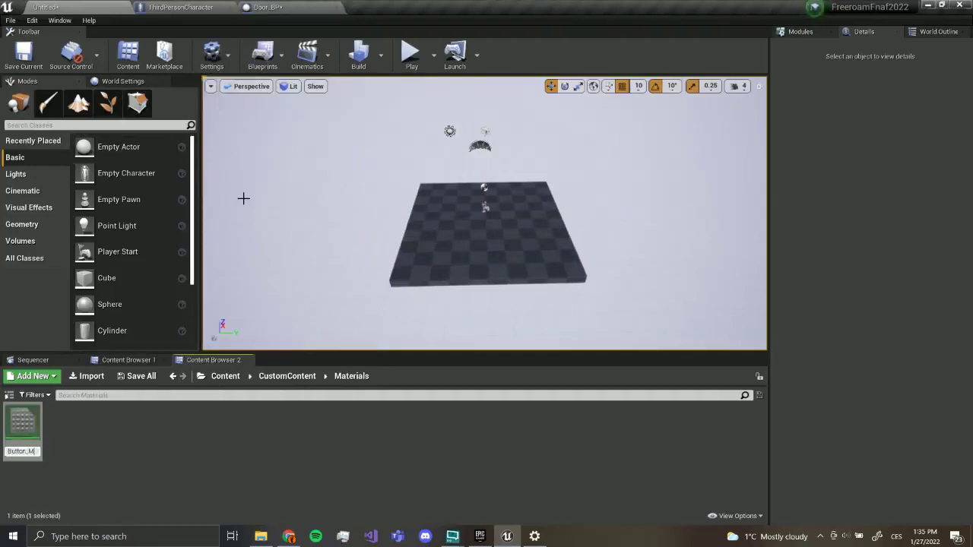
pyautogui.write('Button_Mat')
pyautogui.press('Return')
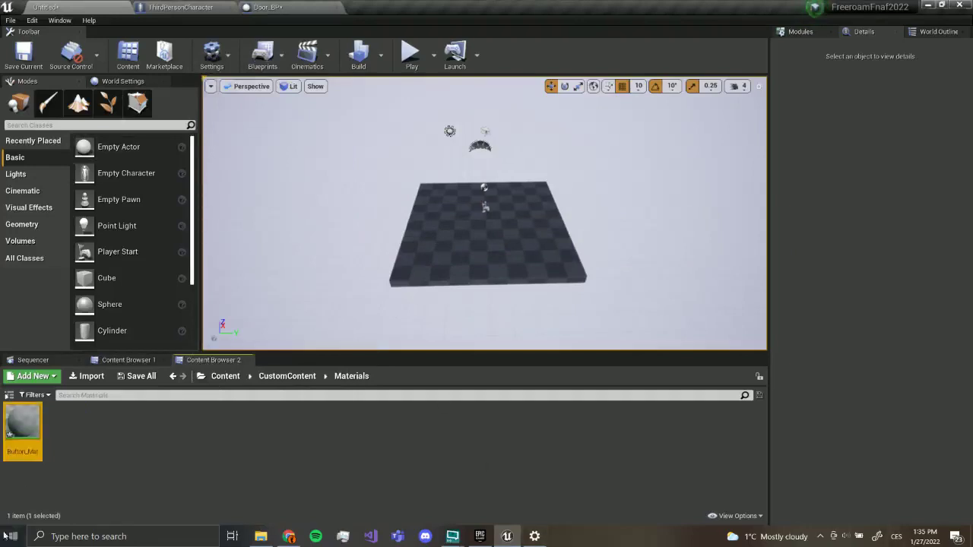
# Open Button_Mat for editing and add a Constant3Vector node beside its main material node.
pyautogui.doubleClick(24, 426)
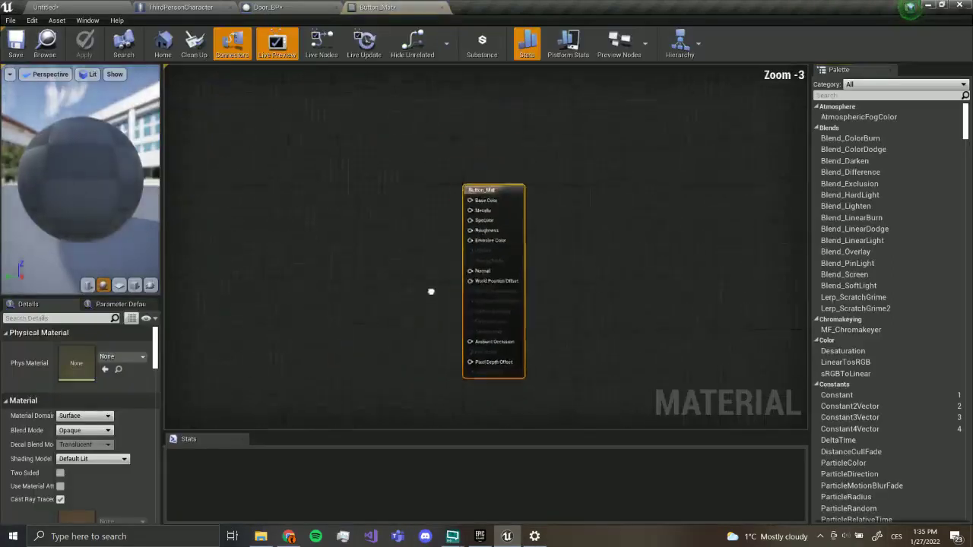
pyautogui.moveTo(431, 291); pyautogui.dragTo(411, 298, button='right')
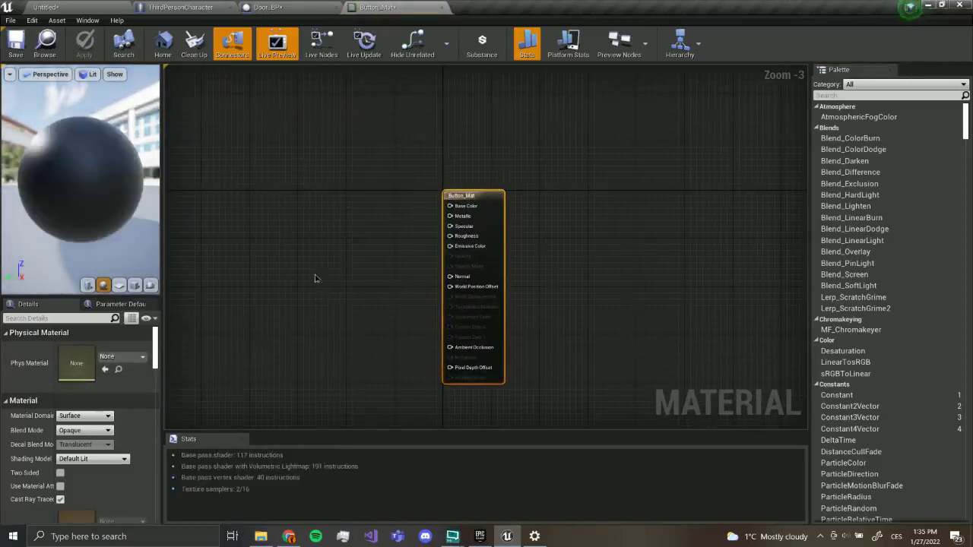
pyautogui.moveTo(316, 278); pyautogui.dragTo(364, 270, button='right')
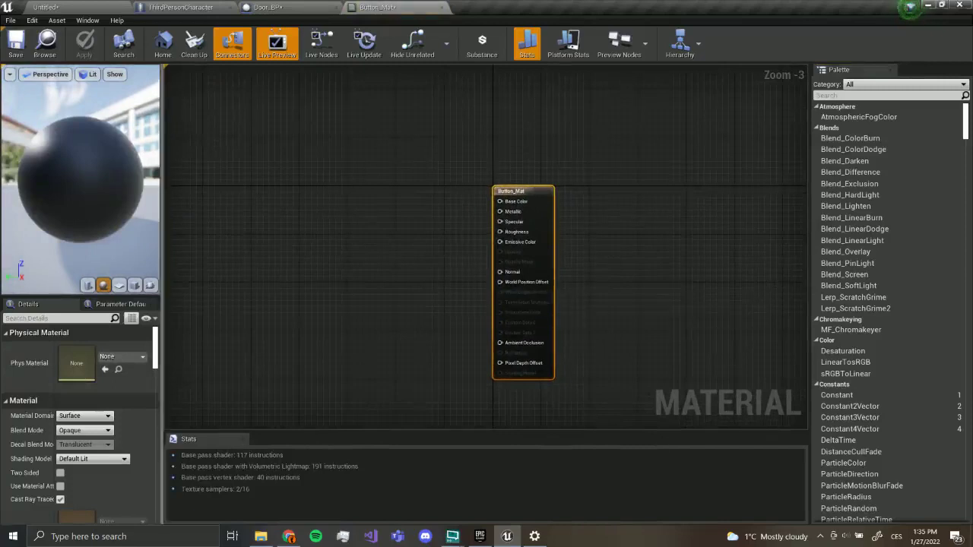
pyautogui.moveTo(114, 199); pyautogui.dragTo(148, 182)
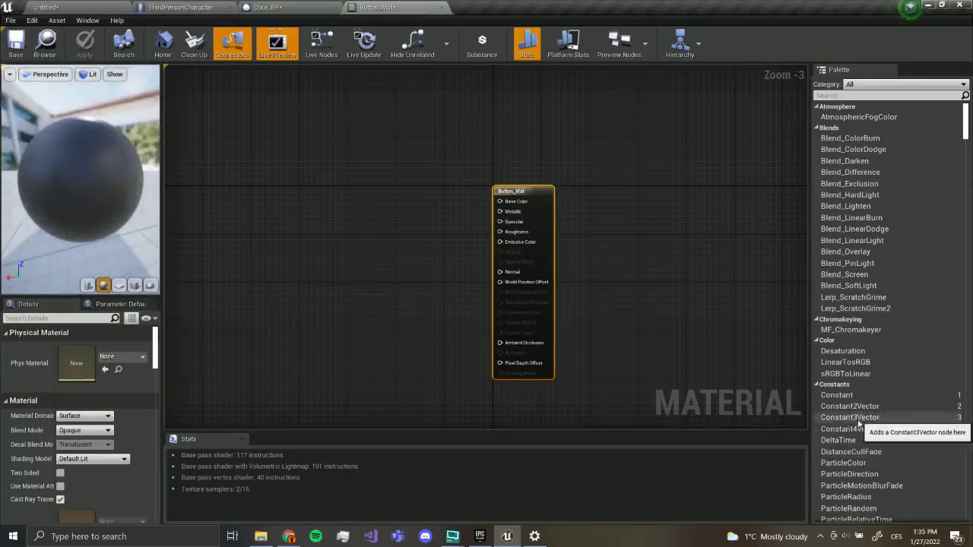
pyautogui.moveTo(885, 423); pyautogui.dragTo(360, 193)
pyautogui.scroll(3, 360, 193)
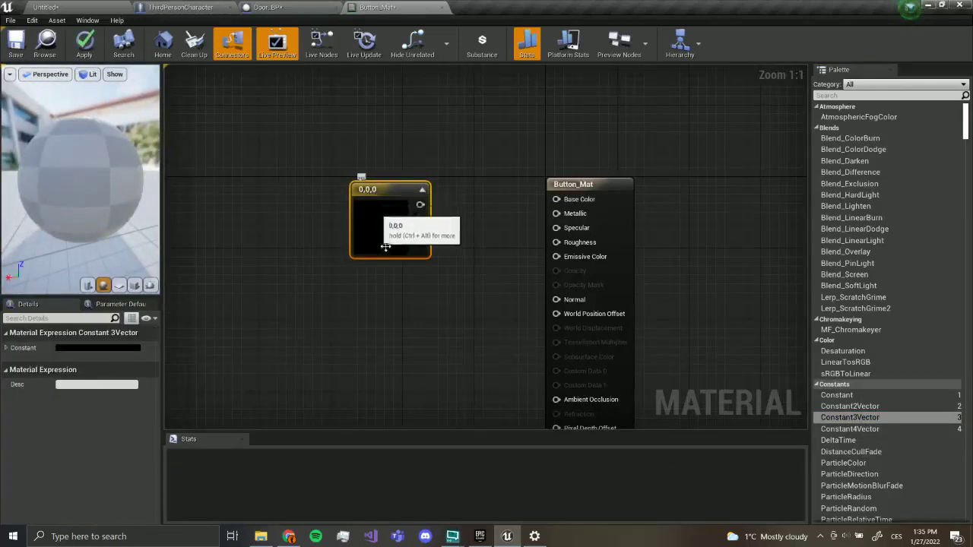
# Set the Constant3Vector to a dark red of about R 0.338, G 0.019, B 0 and connect it to Button_Mat's Base Color.
pyautogui.doubleClick(385, 219)
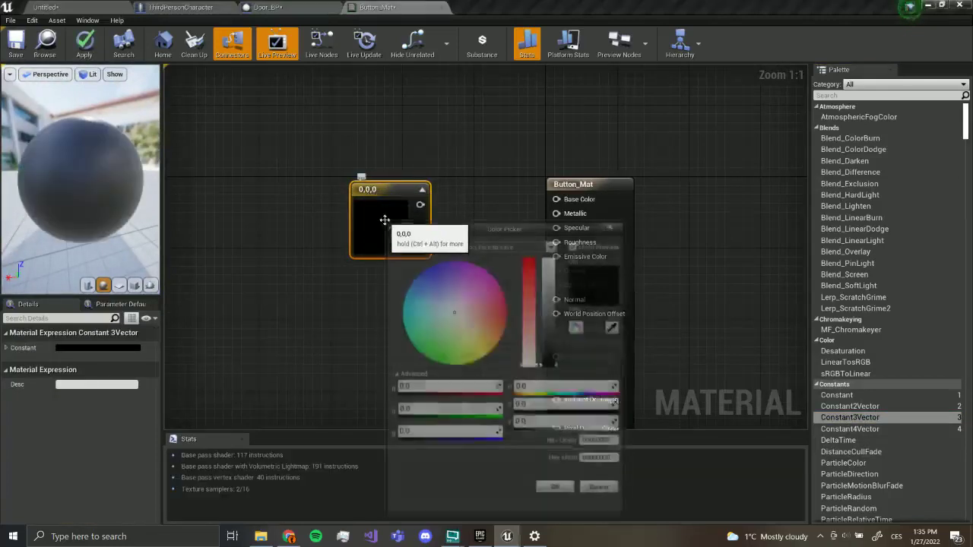
pyautogui.moveTo(493, 238); pyautogui.dragTo(269, 124)
pyautogui.moveTo(268, 202); pyautogui.dragTo(329, 218)
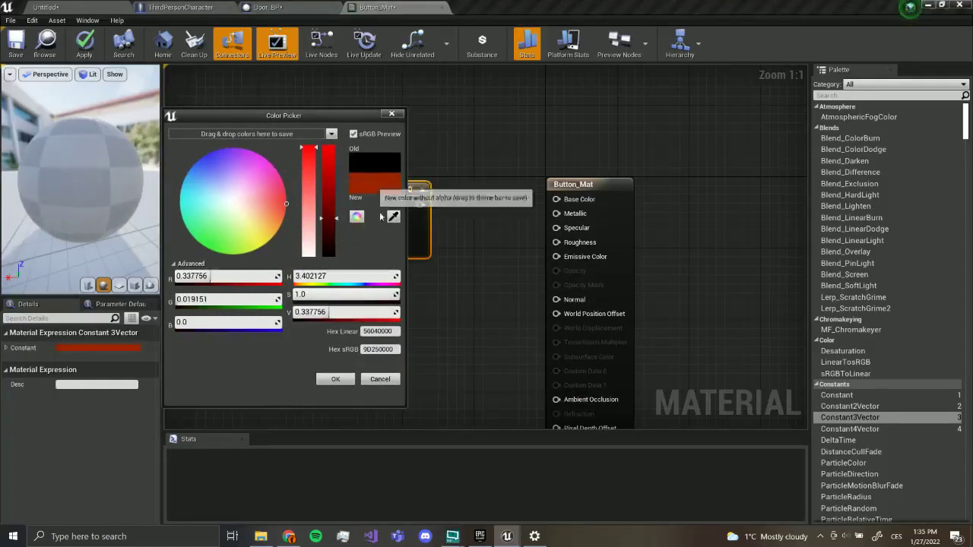
pyautogui.click(335, 379)
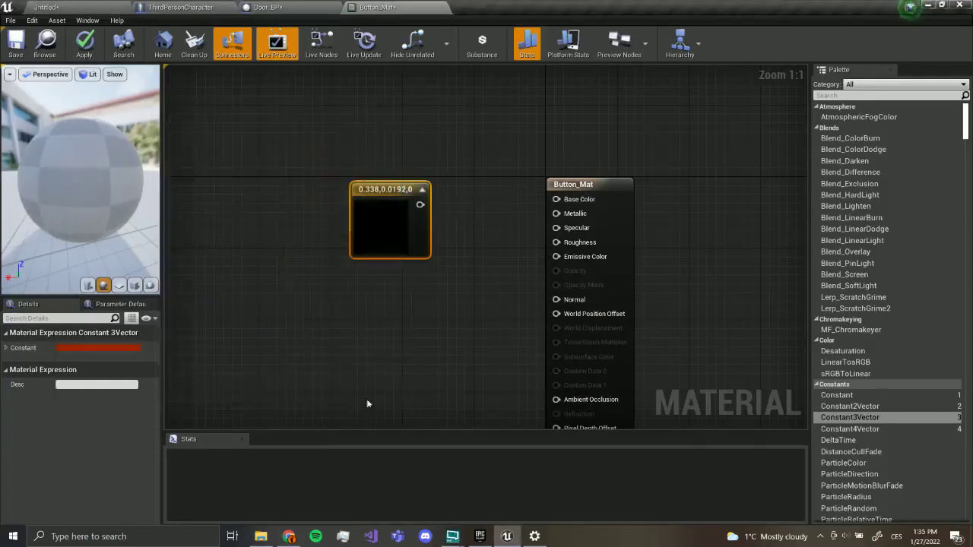
pyautogui.moveTo(420, 204); pyautogui.dragTo(562, 202)
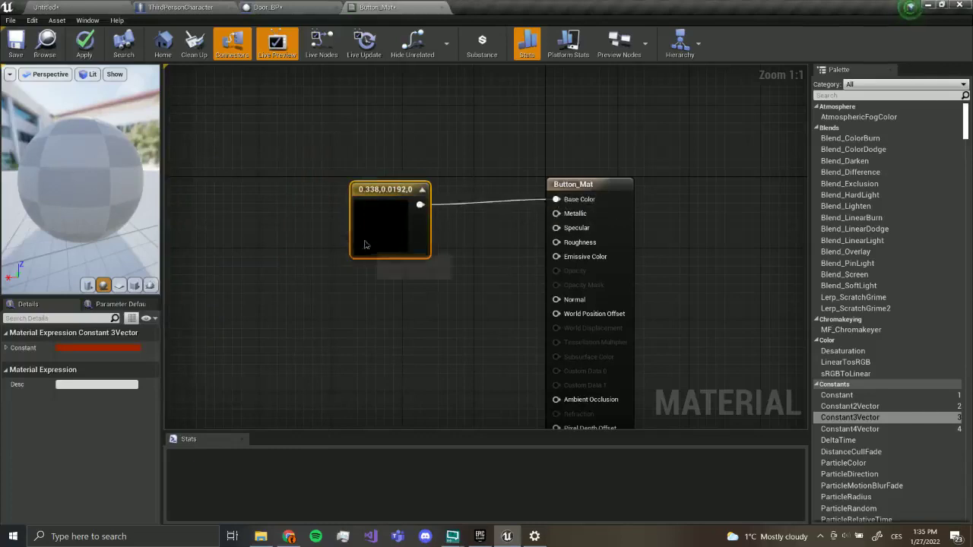
pyautogui.moveTo(387, 243); pyautogui.dragTo(422, 239)
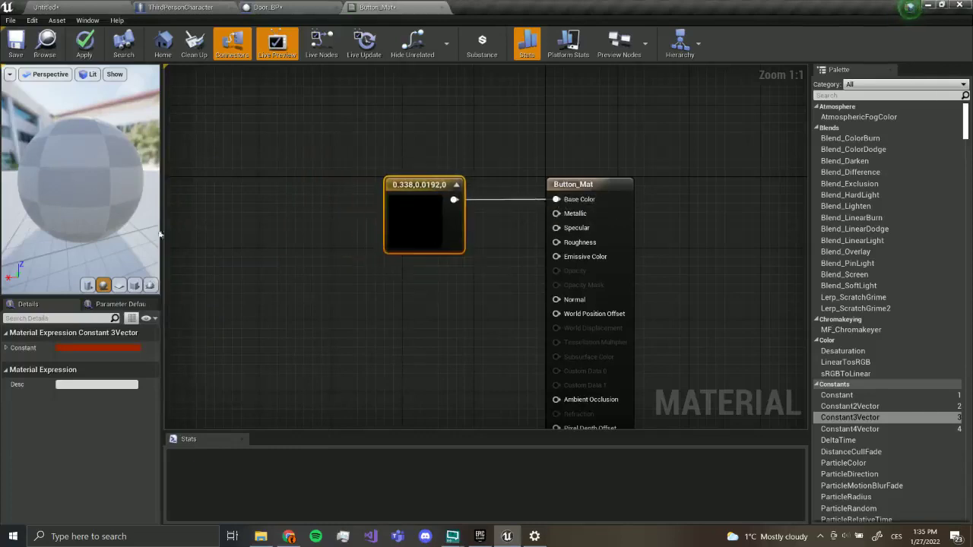
# Apply and save the Button_Mat changes, and close the material.
pyautogui.click(84, 42)
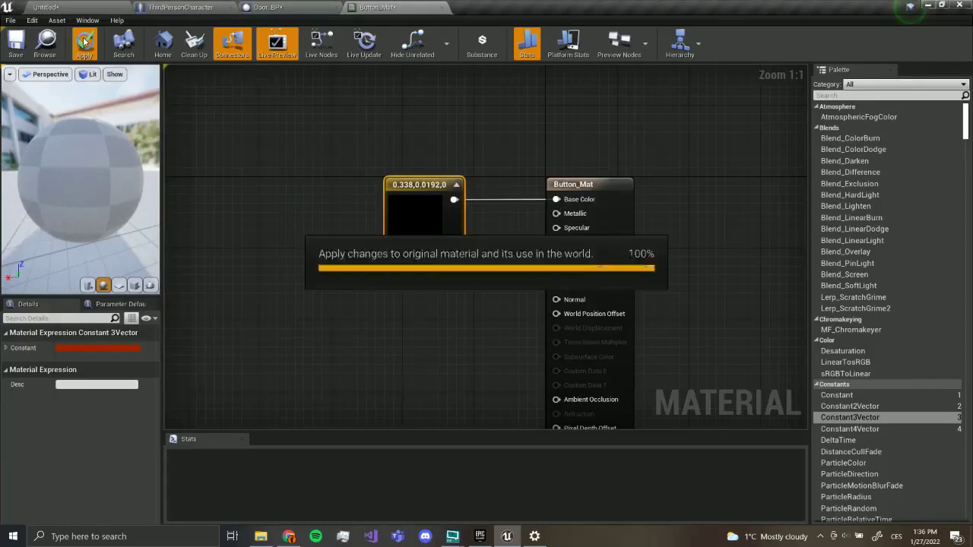
pyautogui.moveTo(87, 161)
pyautogui.mouseDown()
pyautogui.moveTo(114, 168)
pyautogui.moveTo(88, 160)
pyautogui.mouseUp()
pyautogui.click(18, 45)
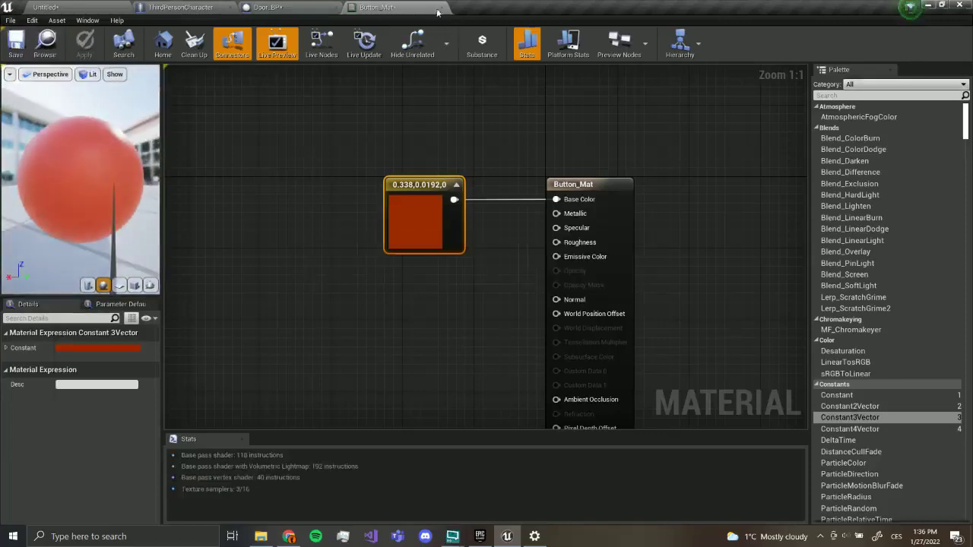
pyautogui.click(438, 8)
# Assign the Button_Mat material to the Button component in Door_BP.
pyautogui.moveTo(532, 310)
pyautogui.mouseDown(button='right')
pyautogui.moveTo(516, 307)
pyautogui.moveTo(547, 308)
pyautogui.mouseUp(button='right')
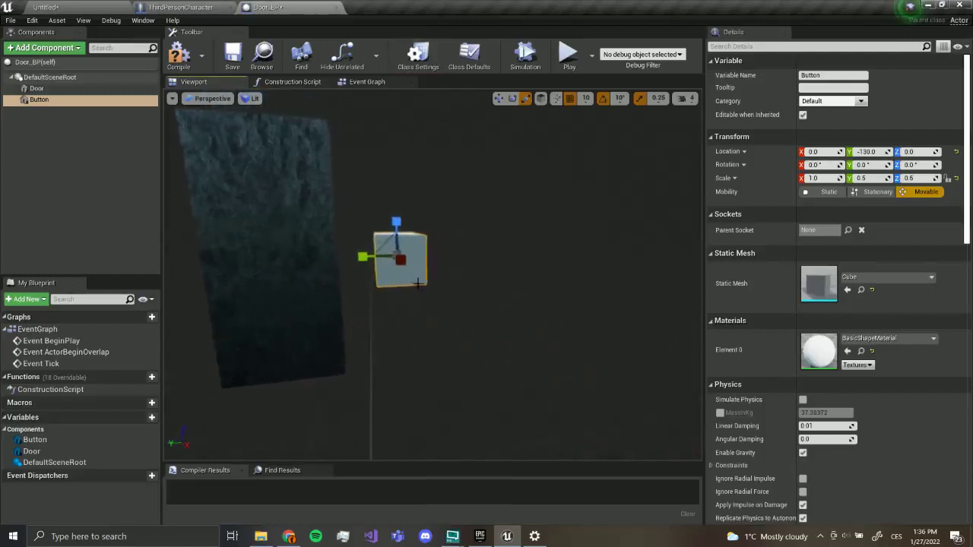
pyautogui.click(862, 342)
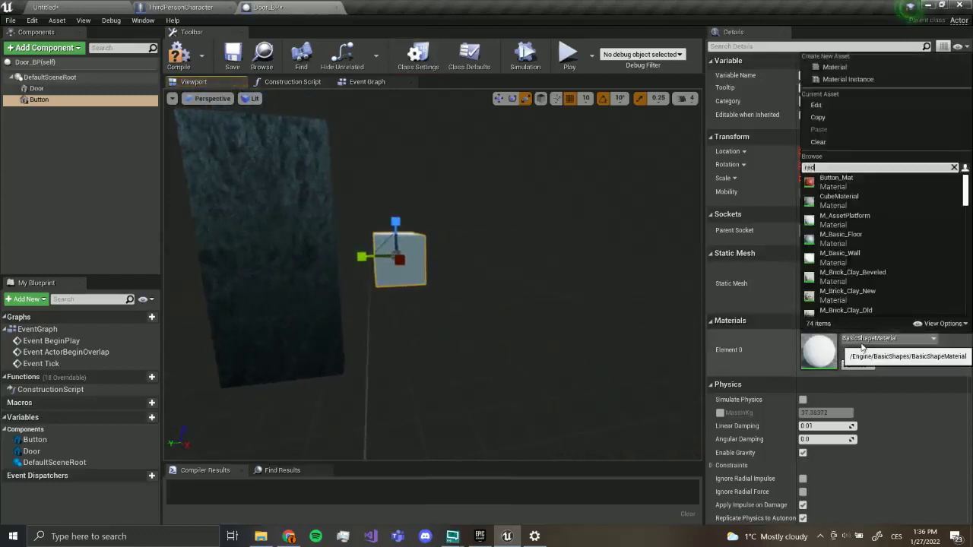
pyautogui.moveTo(820, 167); pyautogui.dragTo(770, 166)
pyautogui.press('BackSpace')
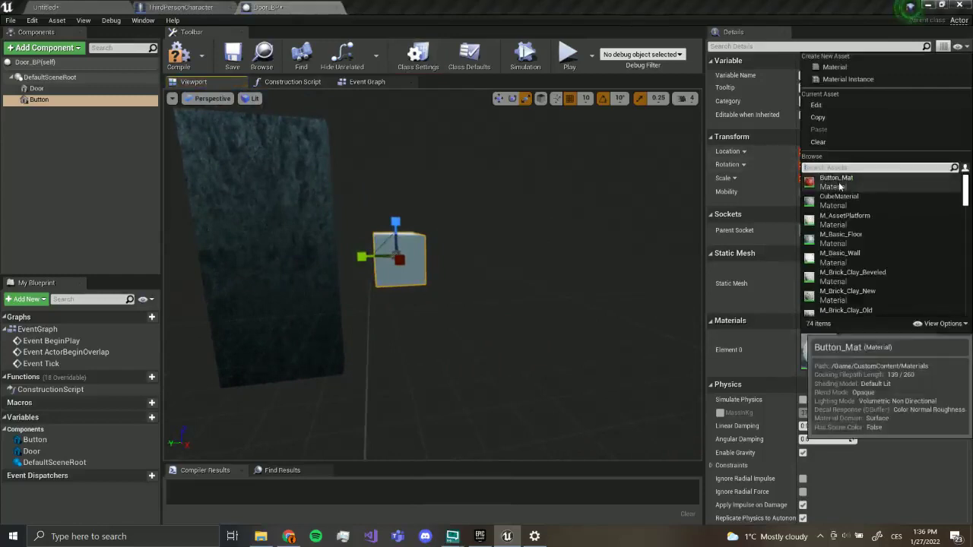
pyautogui.click(839, 187)
pyautogui.moveTo(418, 315)
pyautogui.mouseDown(button='right')
pyautogui.moveTo(480, 313)
pyautogui.moveTo(426, 312)
pyautogui.mouseUp(button='right')
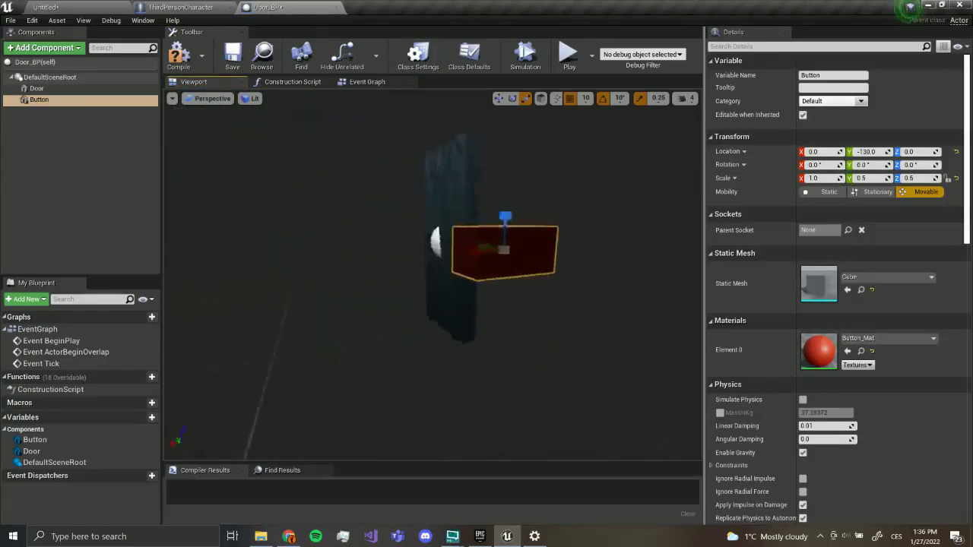
# Compile the Door_BP blueprint with its red button material in place.
pyautogui.moveTo(517, 315); pyautogui.dragTo(566, 315)
pyautogui.moveTo(466, 308)
pyautogui.mouseDown(button='right')
pyautogui.moveTo(551, 304)
pyautogui.moveTo(433, 308)
pyautogui.moveTo(466, 309)
pyautogui.mouseUp(button='right')
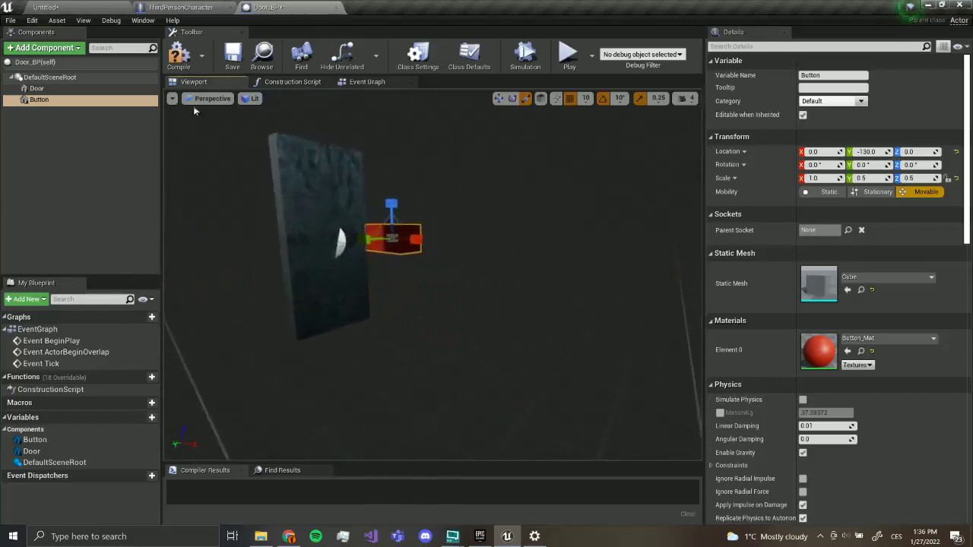
pyautogui.click(179, 56)
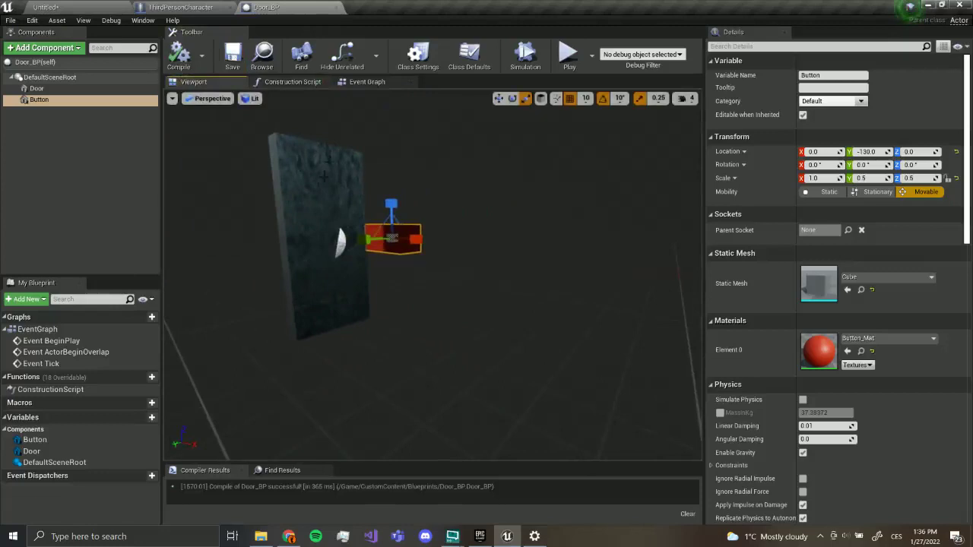
# Place Door_BP from the CustomContent Blueprints folder on the level's floor and raise it to Z 160 so it stands above the floor.
pyautogui.click(103, 7)
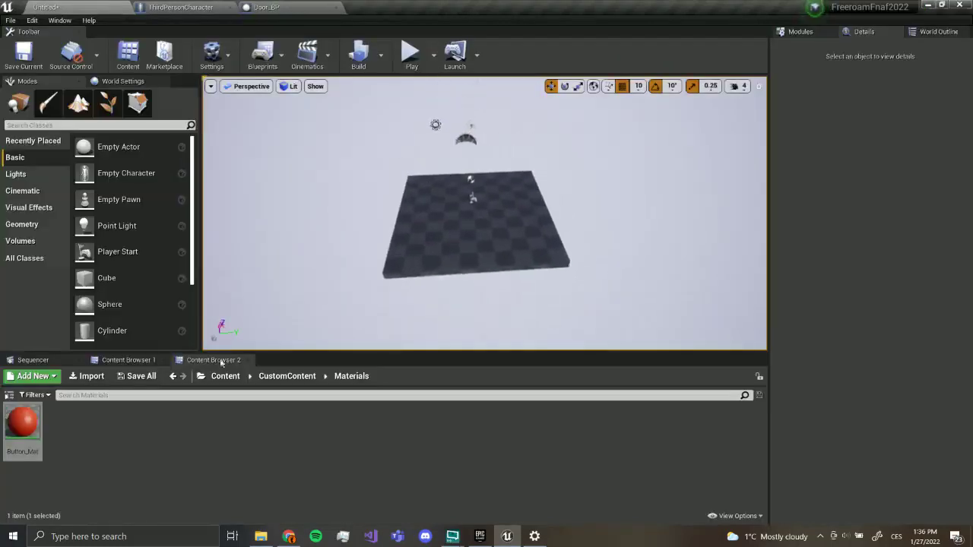
pyautogui.click(288, 381)
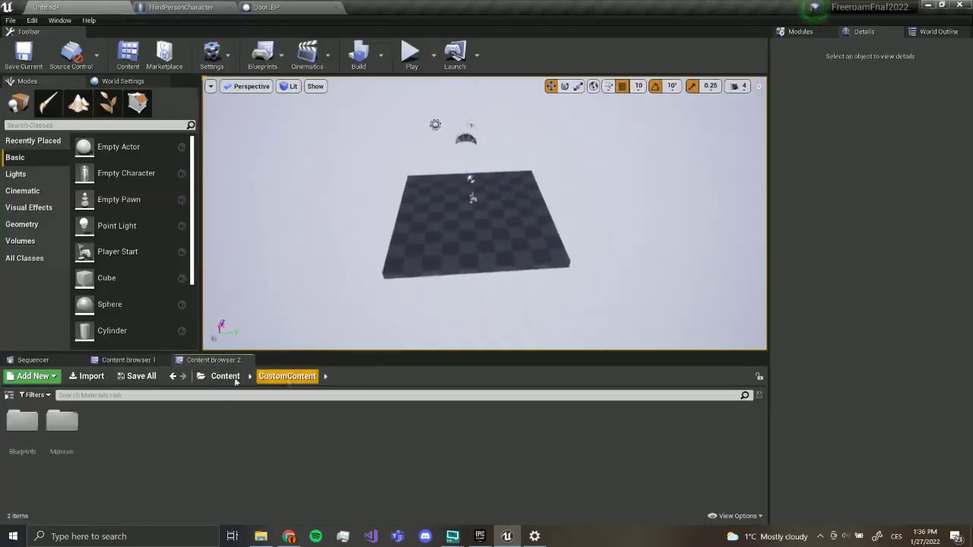
pyautogui.doubleClick(28, 429)
pyautogui.moveTo(392, 306); pyautogui.dragTo(386, 302, button='right')
pyautogui.moveTo(23, 424); pyautogui.dragTo(472, 208)
pyautogui.press('f')
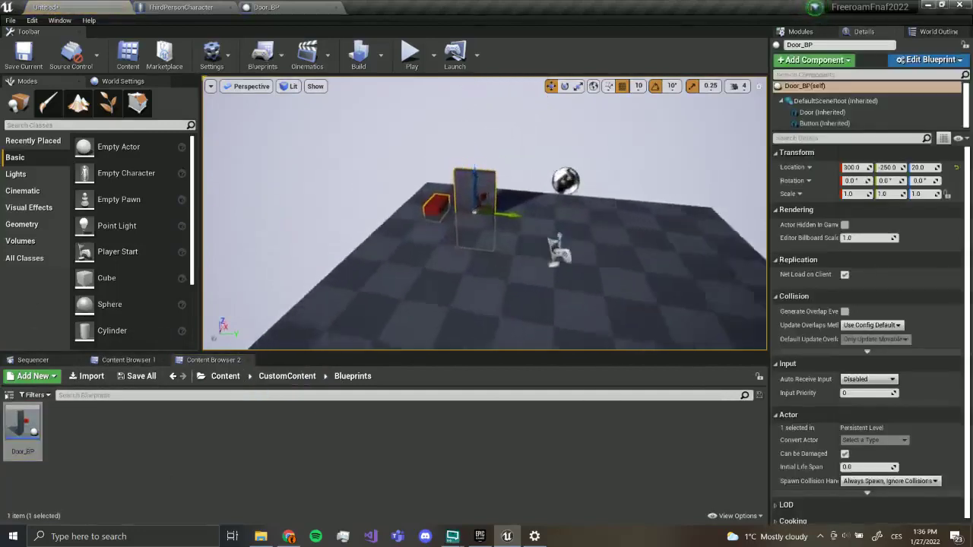
pyautogui.moveTo(491, 177); pyautogui.dragTo(511, 111)
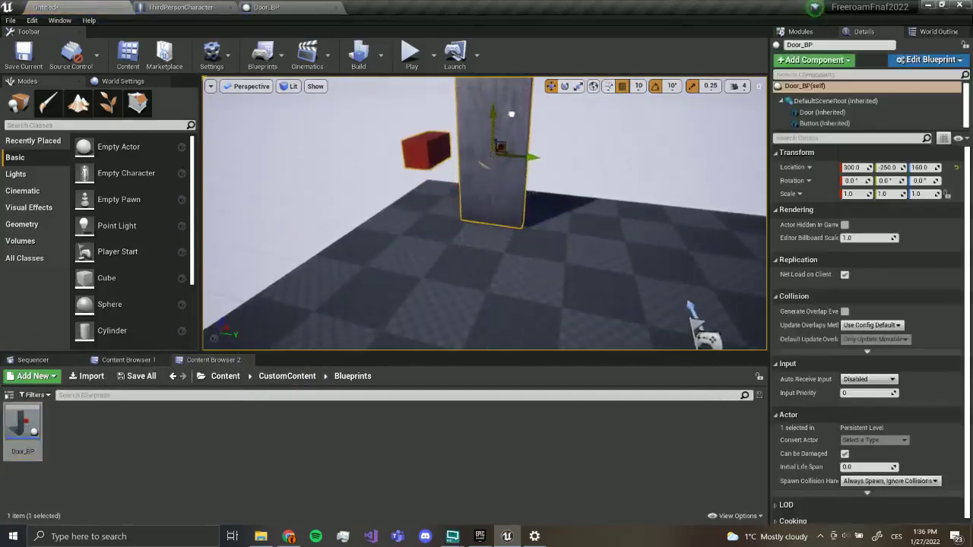
# Play the level, move around the placed door and red button to check how they look, and stop the session.
pyautogui.press('s')
pyautogui.moveTo(512, 112); pyautogui.dragTo(529, 112, button='right')
pyautogui.click(407, 59)
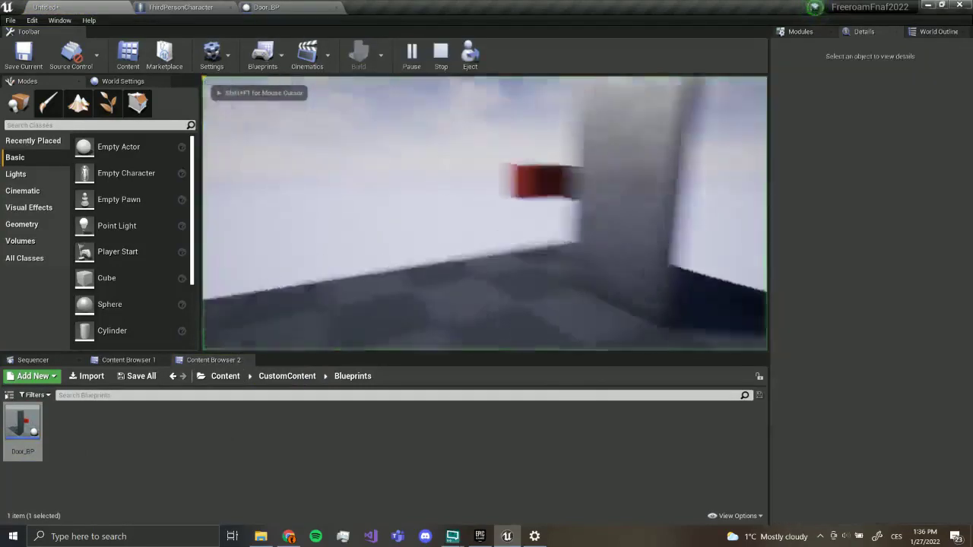
pyautogui.press('w')
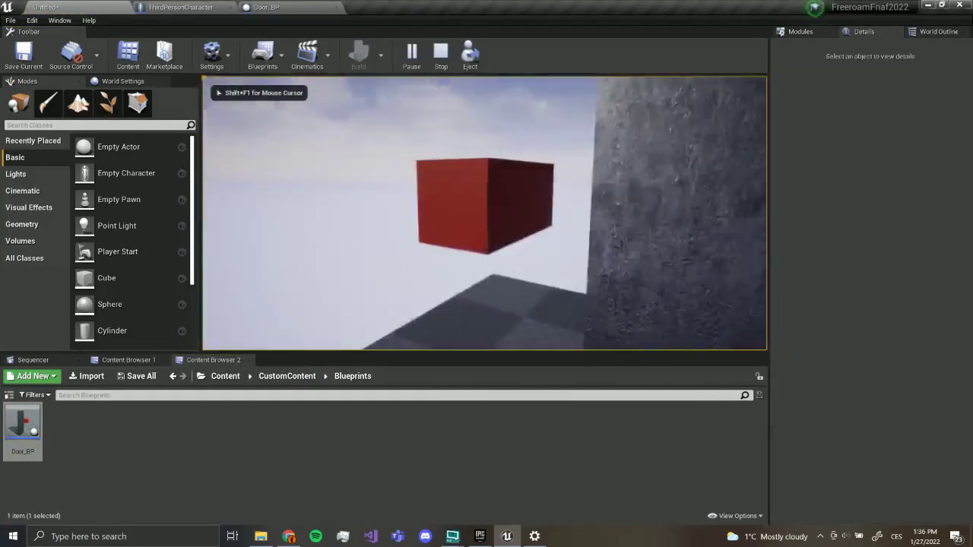
pyautogui.press('s')
pyautogui.press('s')
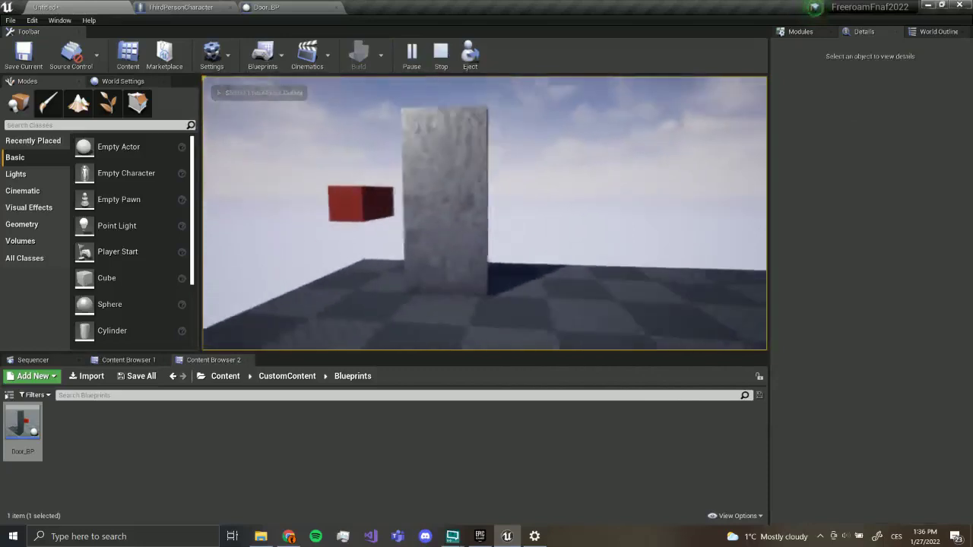
pyautogui.press('w')
pyautogui.press('s')
pyautogui.press('w')
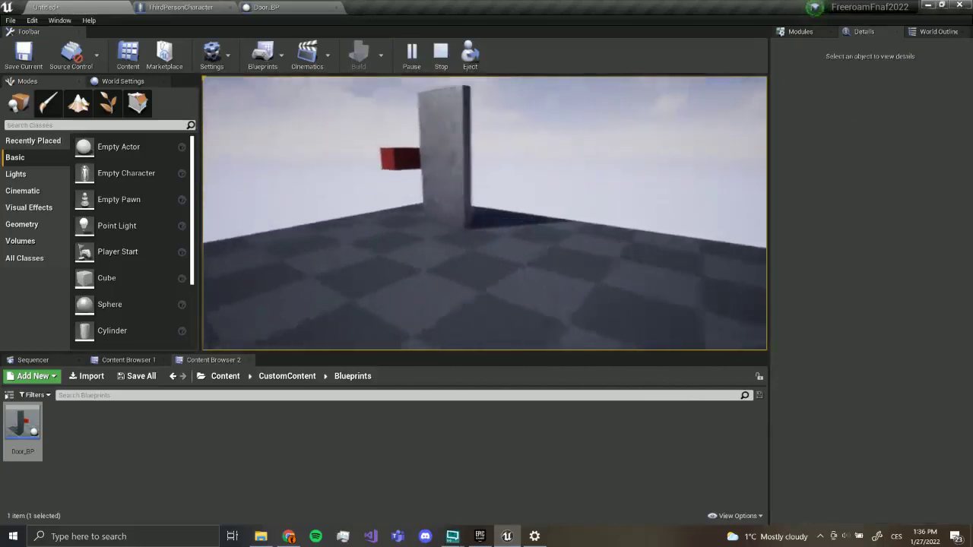
pyautogui.press('s')
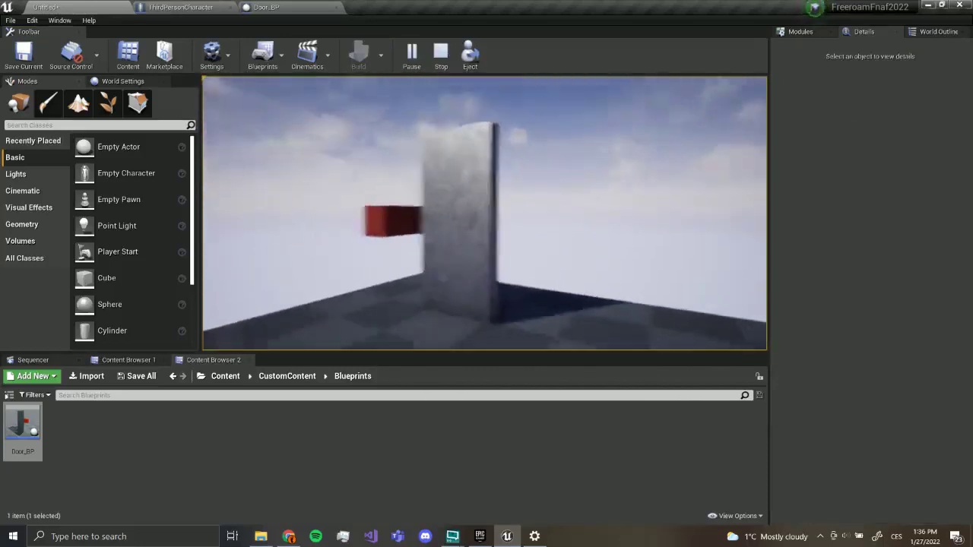
pyautogui.press('Escape')
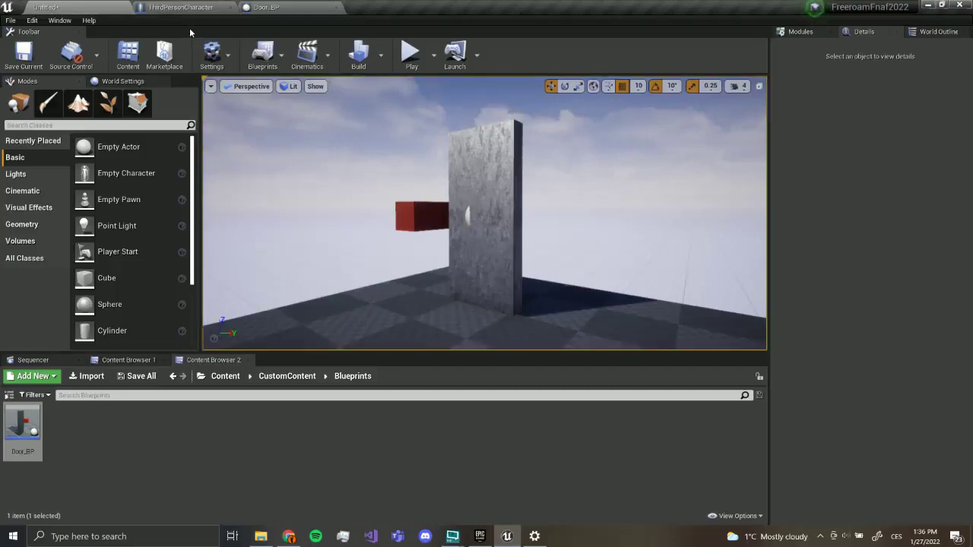
# Return to the ThirdPersonCharacter event graph at the InputAction Interact event.
pyautogui.click(186, 7)
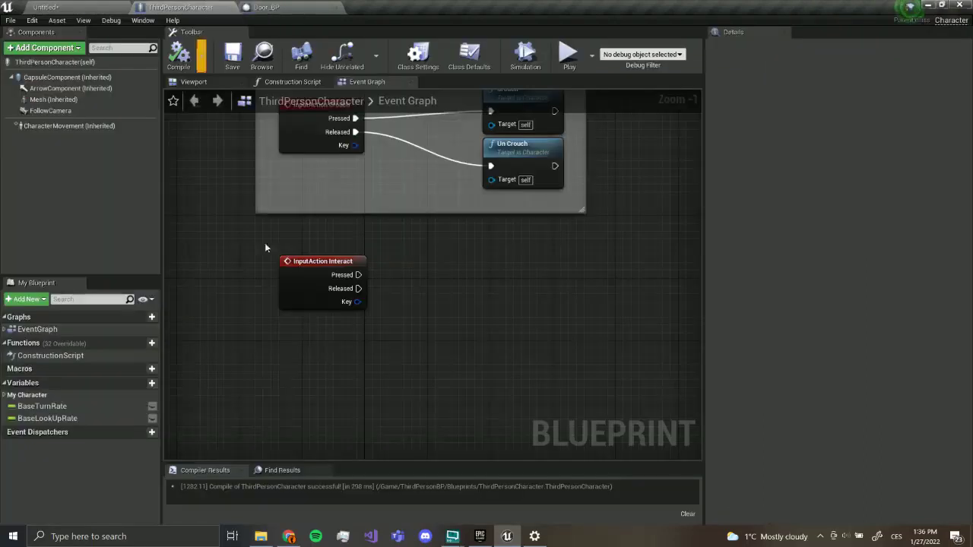